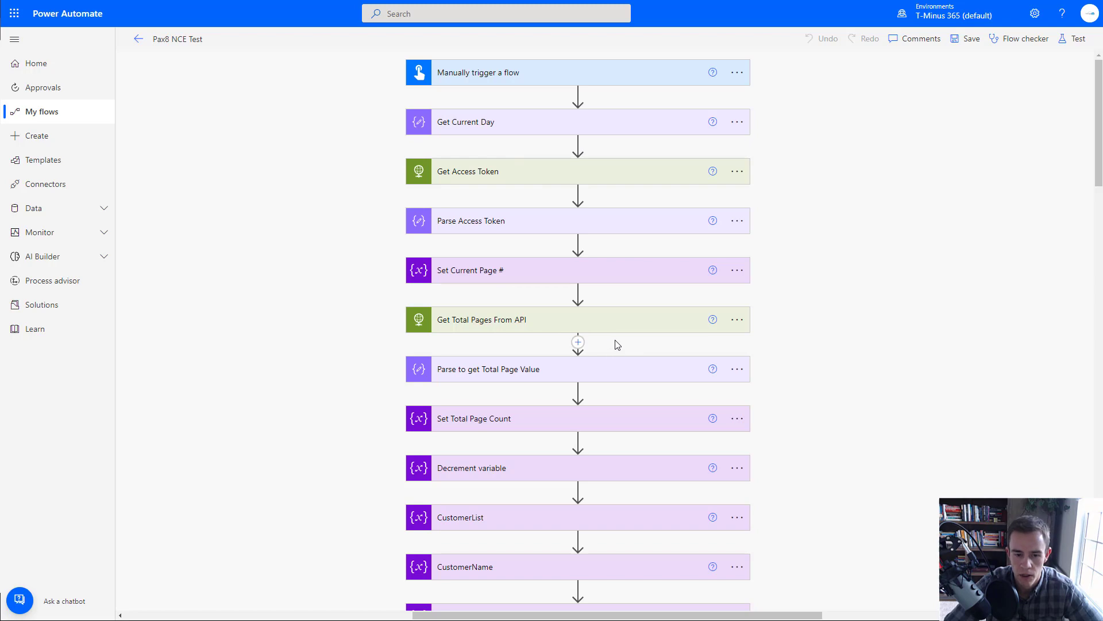
Step: Scroll and drag through the page before starting the new flow
scroll(615, 343, "down", 10)
scroll(609, 337, "down", 15)
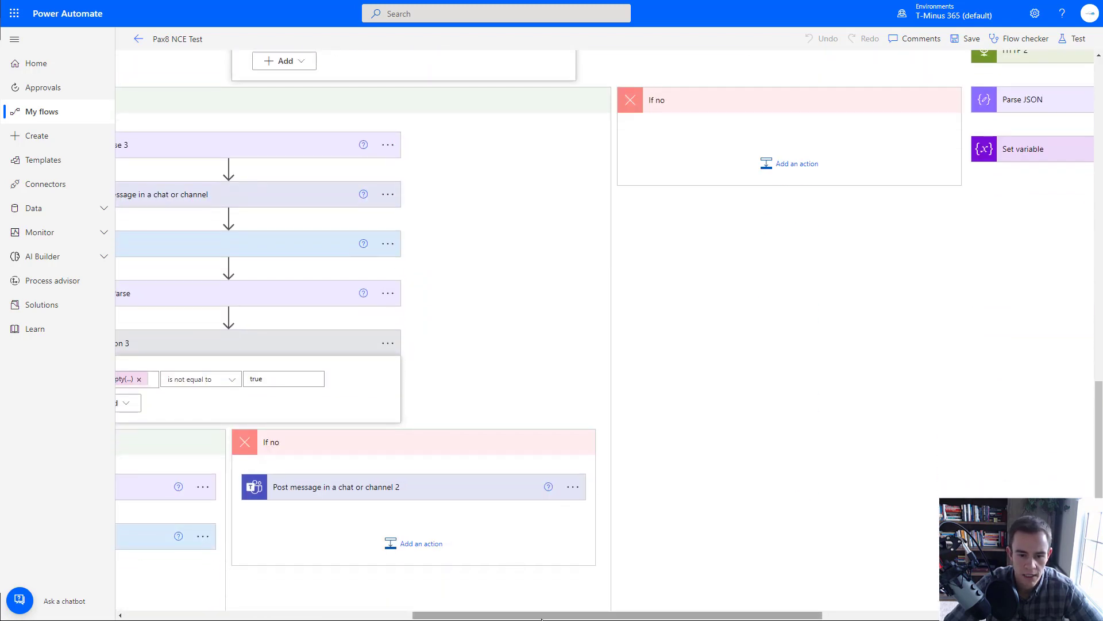
left_click_drag(541, 616, 392, 616)
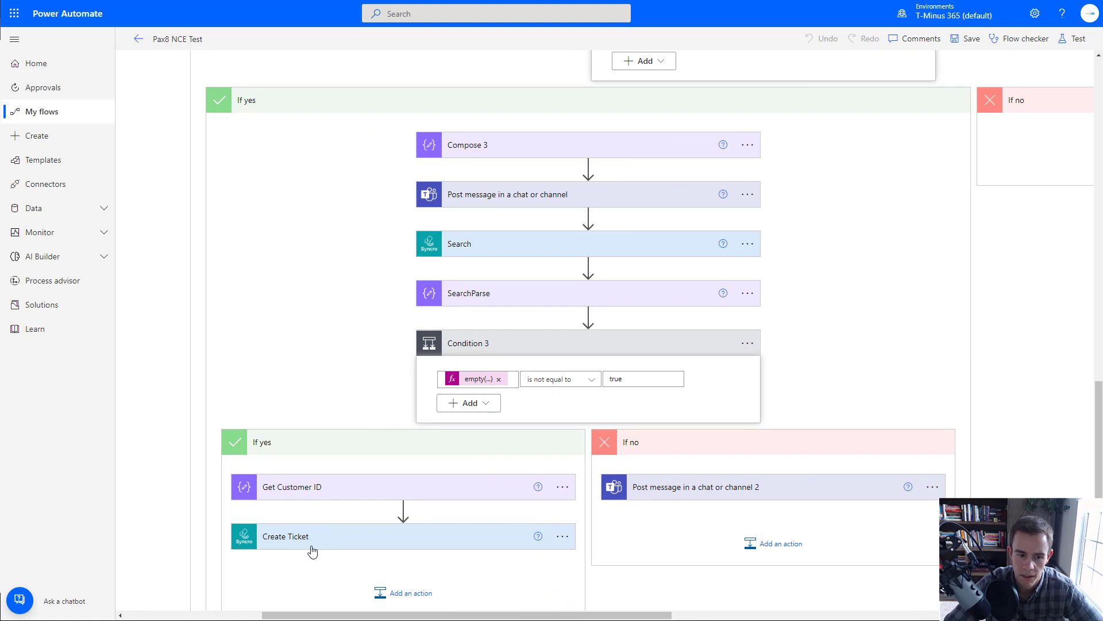
scroll(407, 344, "down", 3)
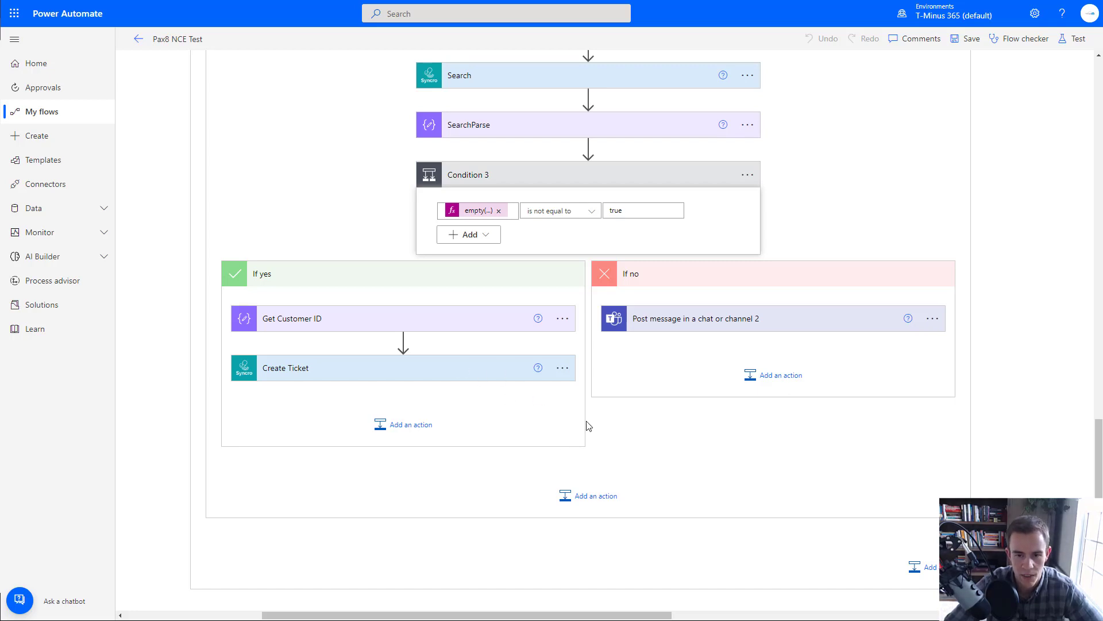
scroll(632, 426, "up", 10)
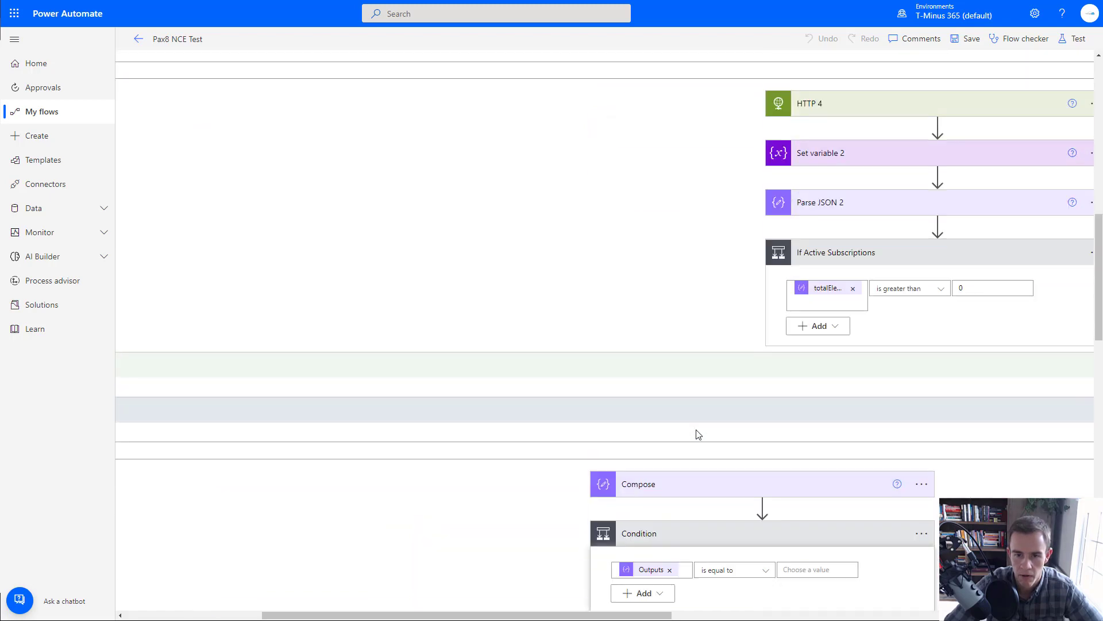
left_click_drag(649, 614, 824, 614)
scroll(670, 460, "up", 1)
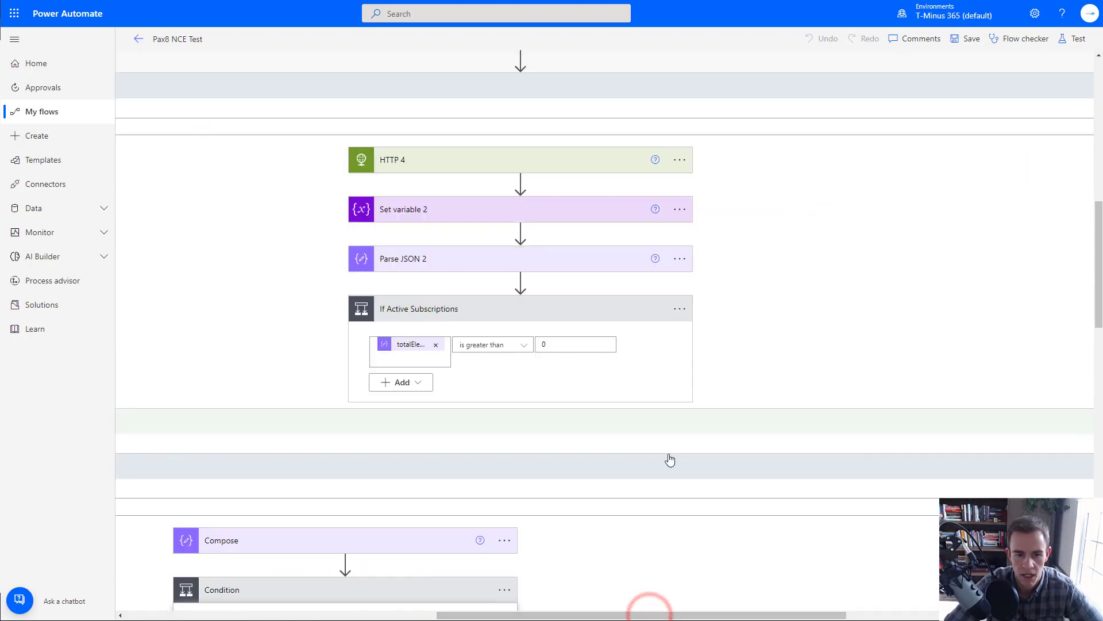
scroll(667, 402, "up", 15)
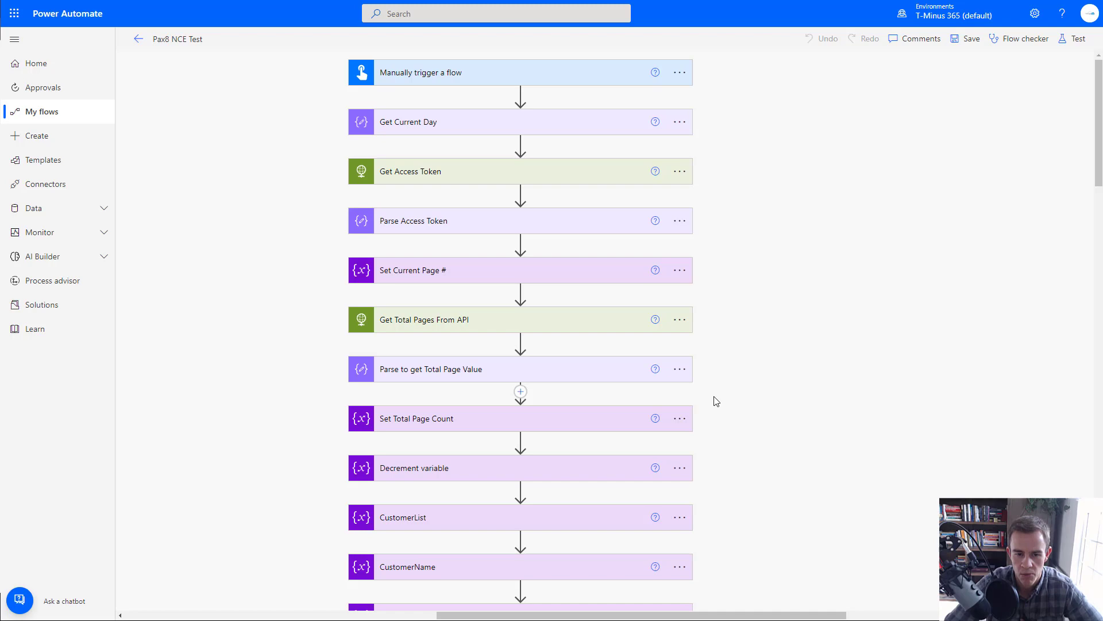
left_click_drag(725, 613, 703, 614)
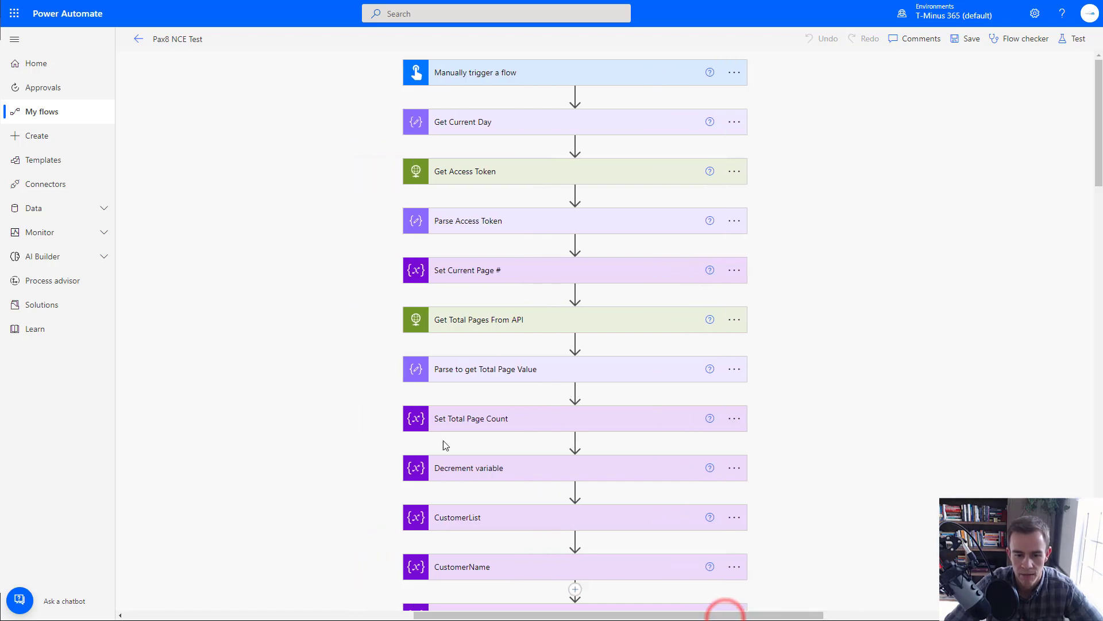
scroll(446, 445, "down", 10)
left_click_drag(591, 614, 471, 618)
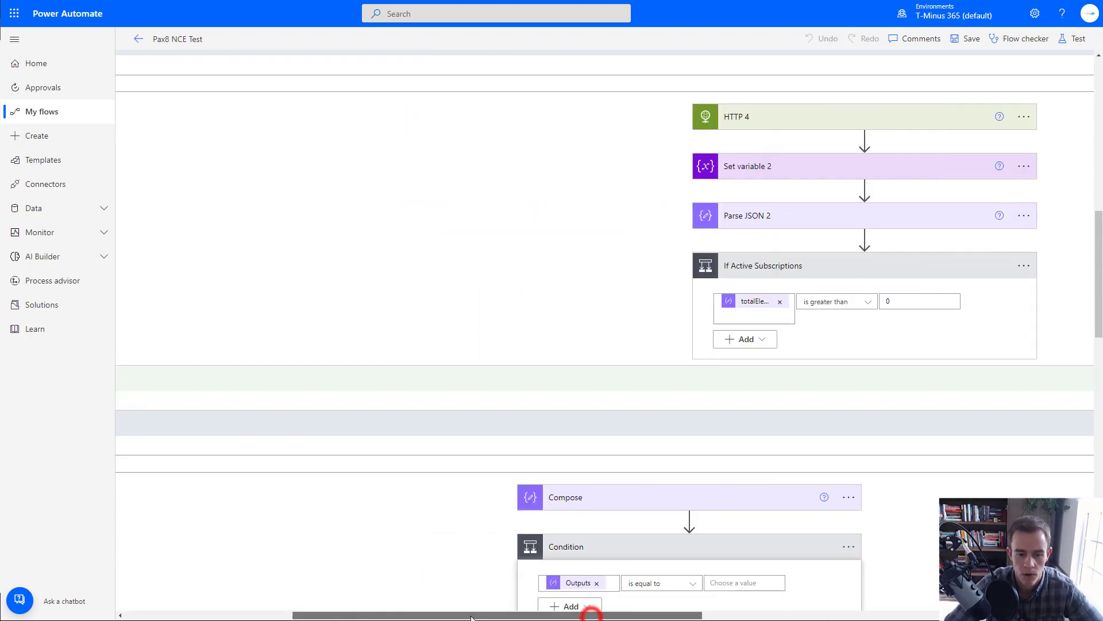
scroll(387, 485, "down", 10)
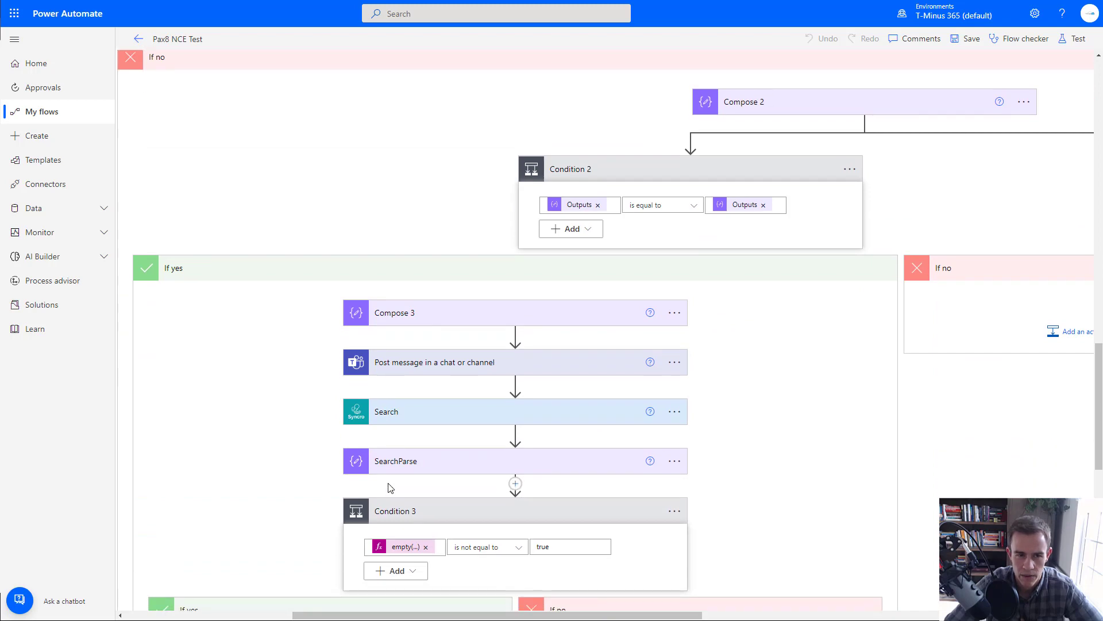
scroll(389, 488, "up", 20)
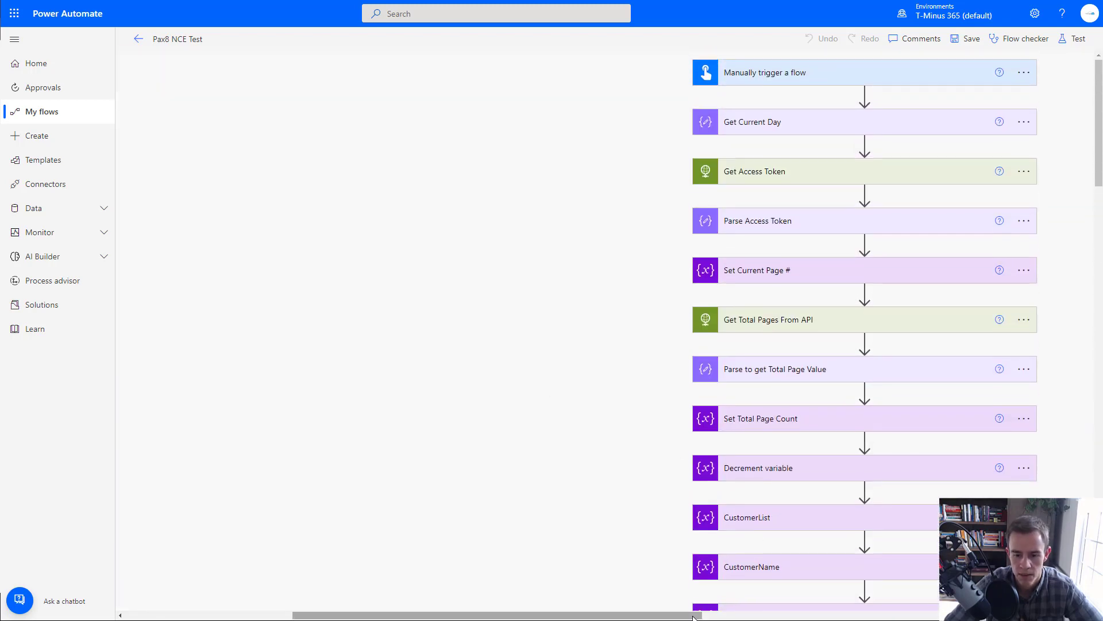
left_click_drag(693, 617, 827, 617)
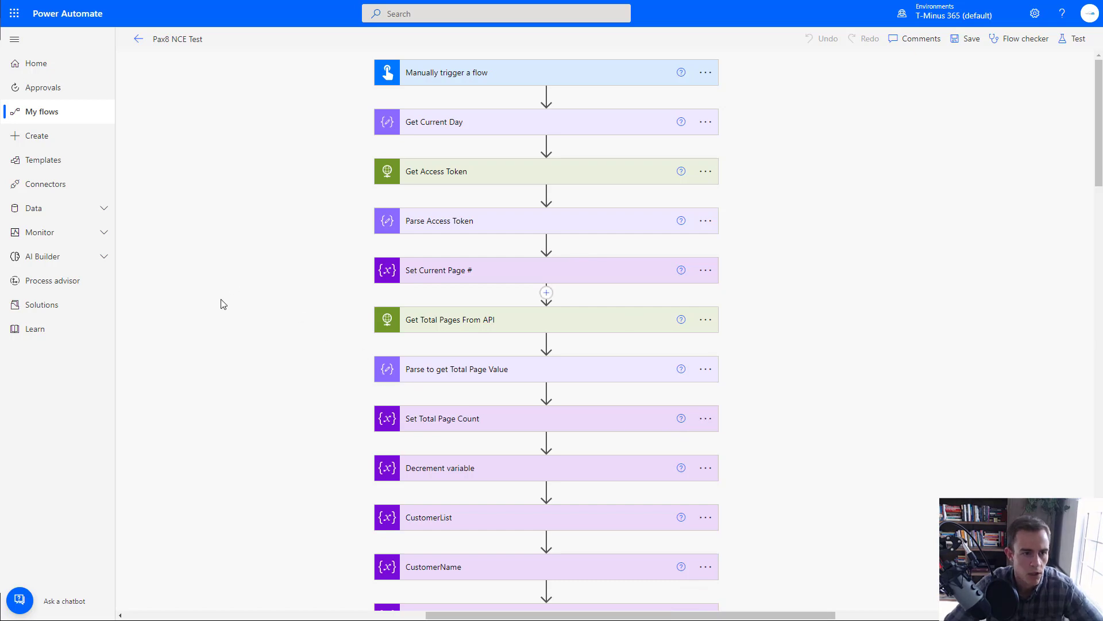
Step: Create an instant cloud flow named 'Pax8 Example' using the Manually trigger a flow trigger
left_click(71, 142)
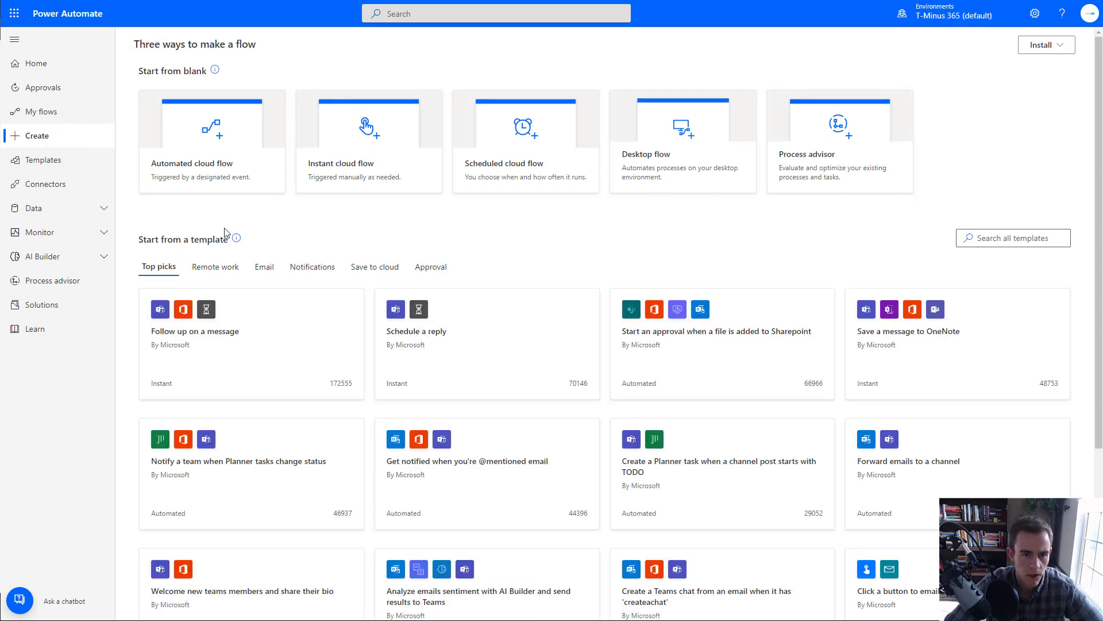
left_click(335, 126)
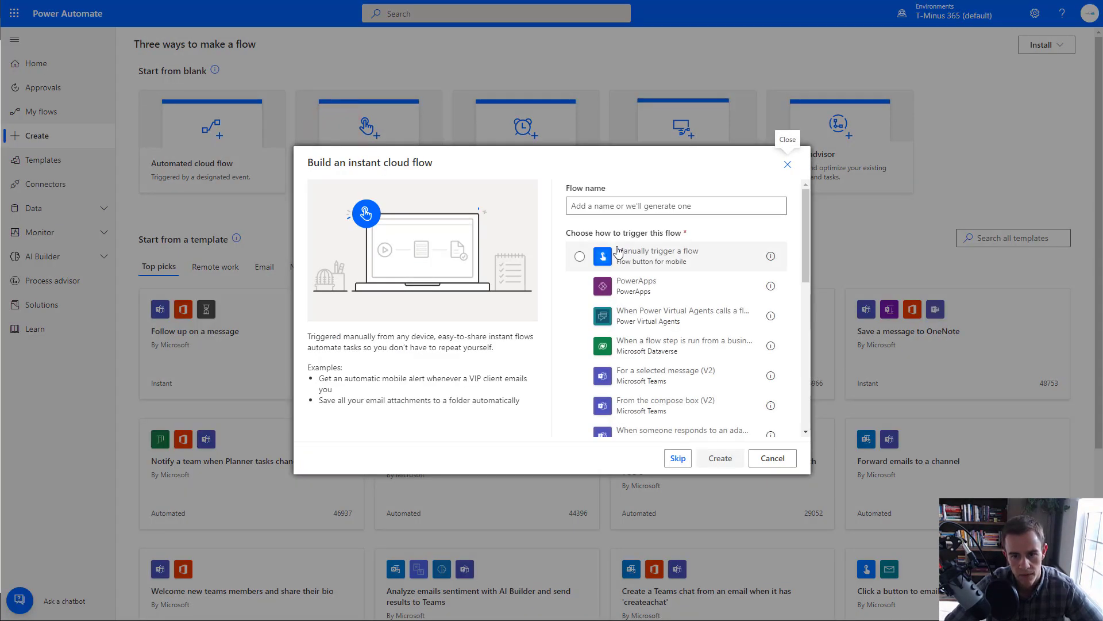
left_click(631, 261)
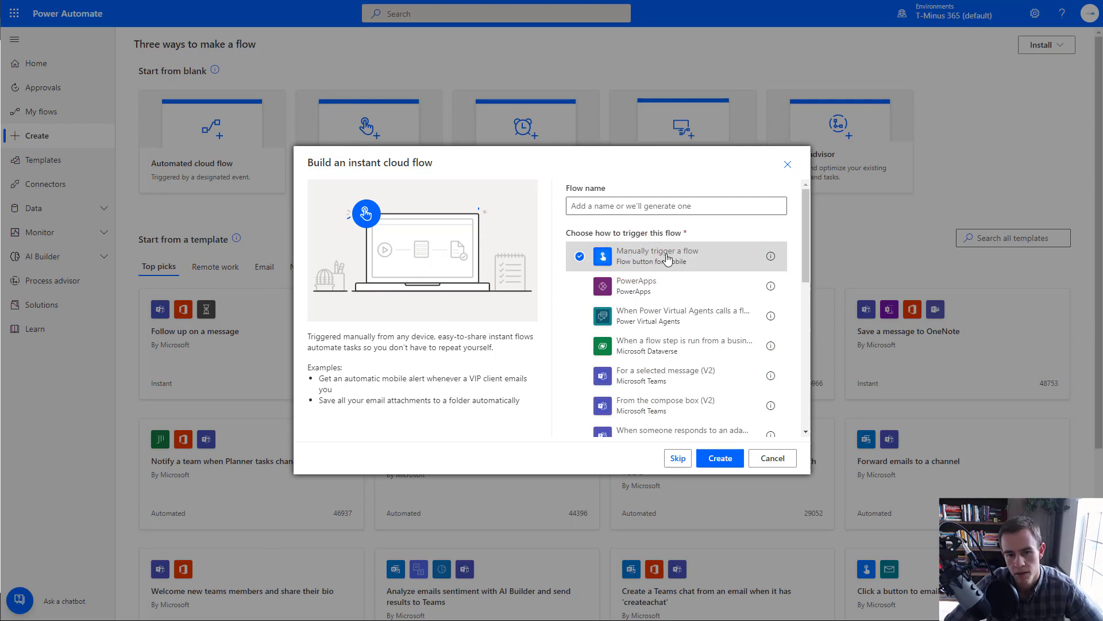
left_click(601, 205)
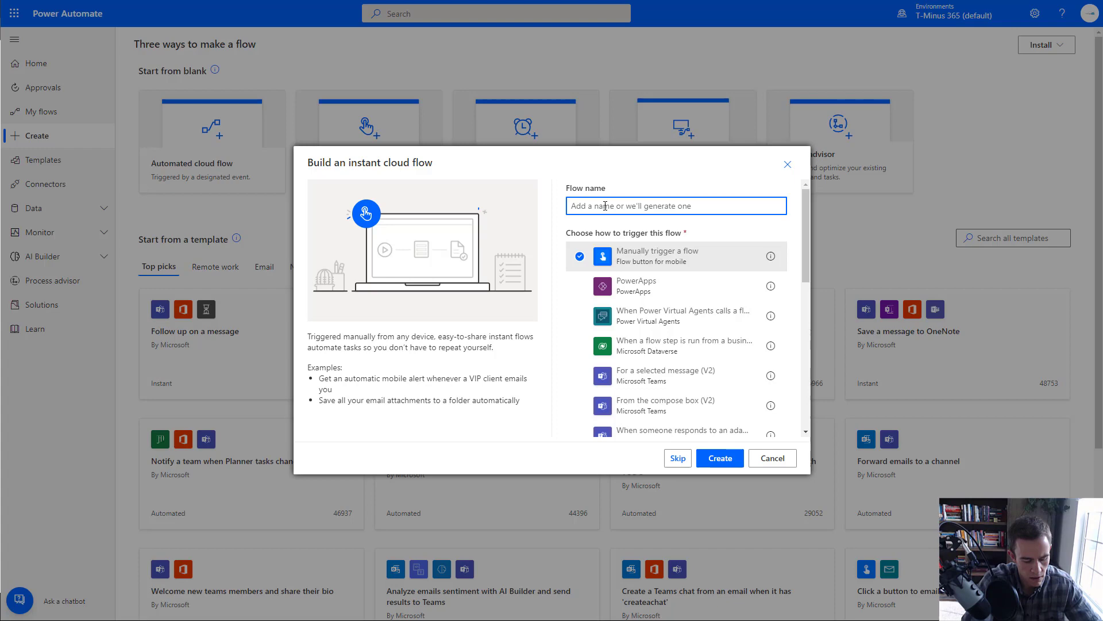
type("Pax8")
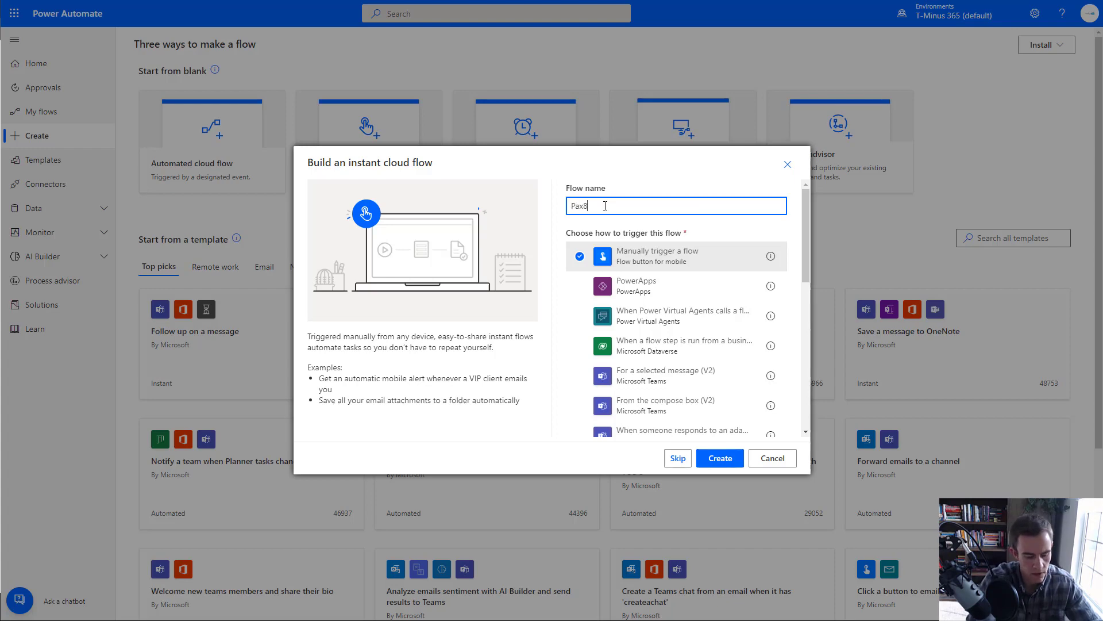
type(" Example")
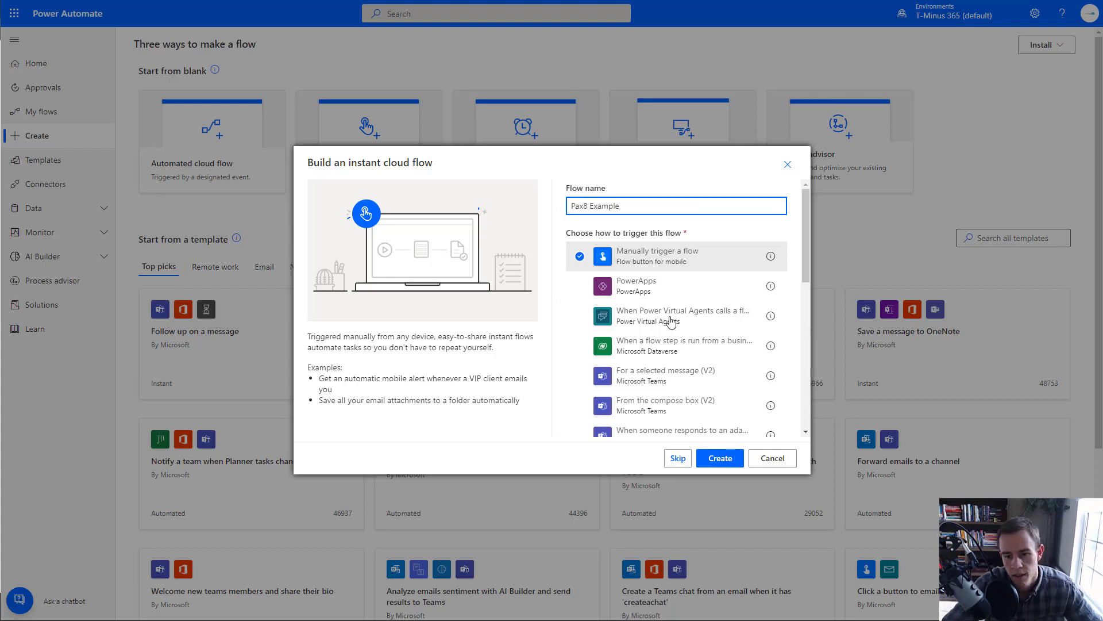
left_click(723, 457)
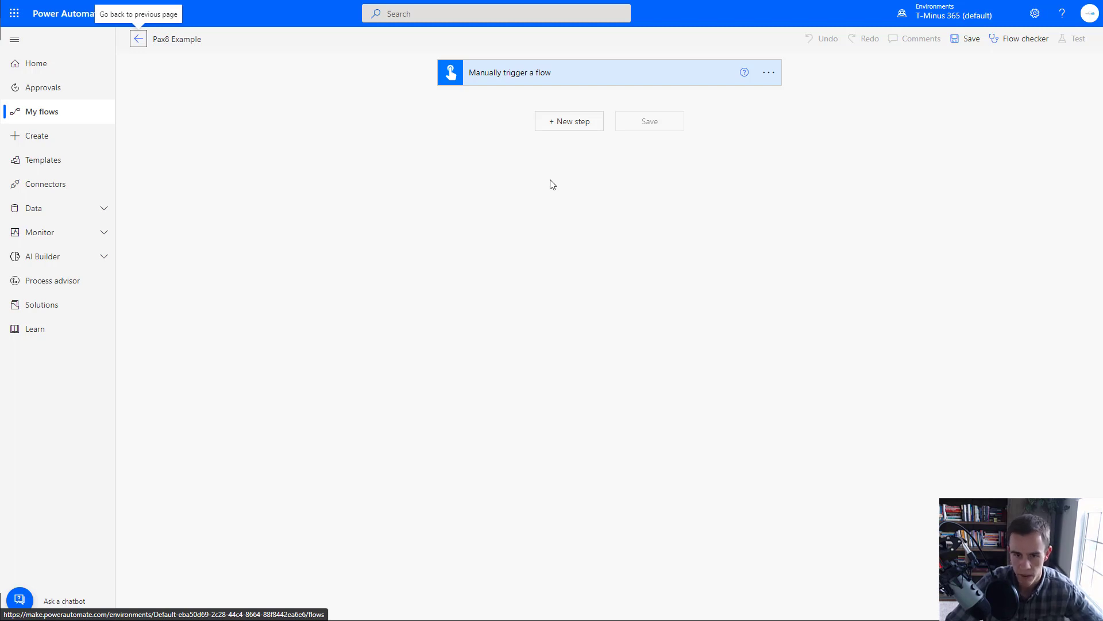
Step: Add an Azure Key Vault Get secret step that reads the Pax8ClientID secret
left_click(557, 121)
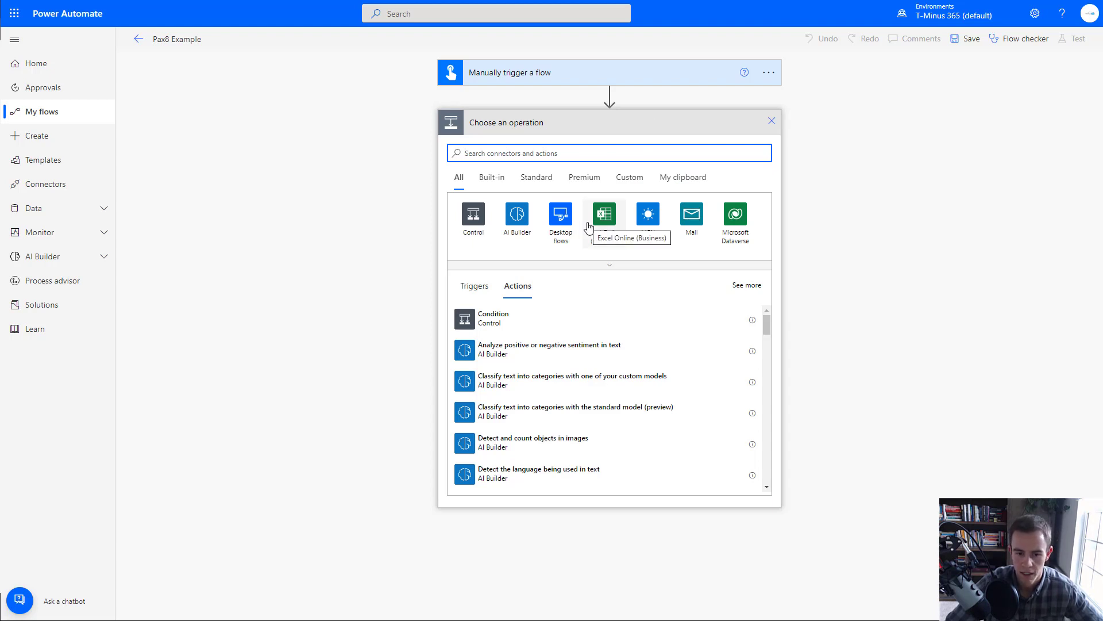
type("Azurew")
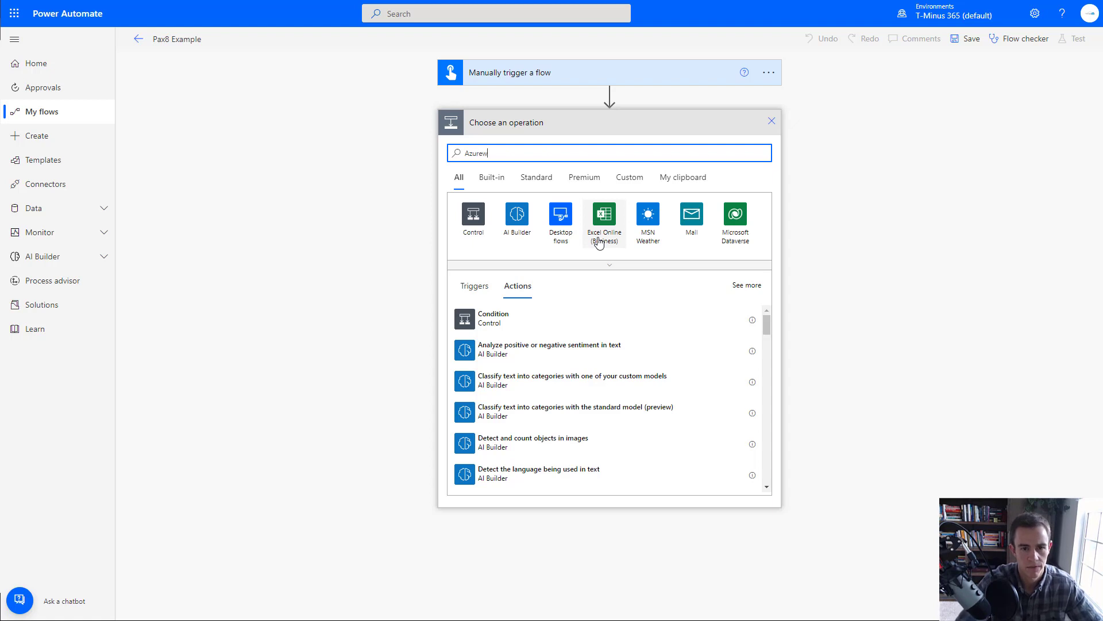
key("BackSpace")
type("Key Valut")
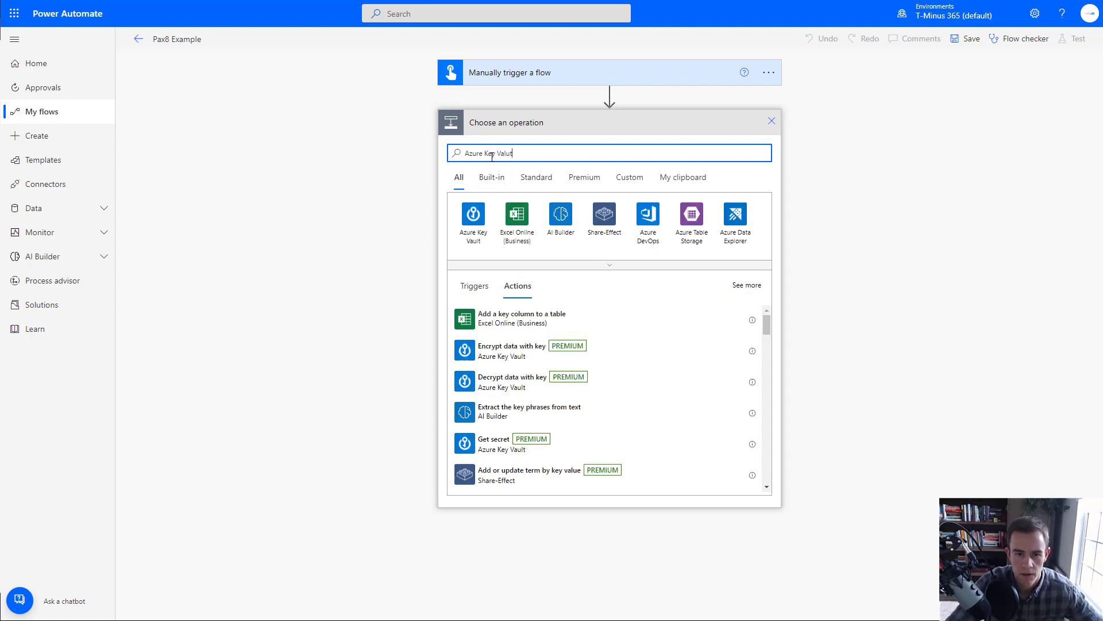
left_click(474, 213)
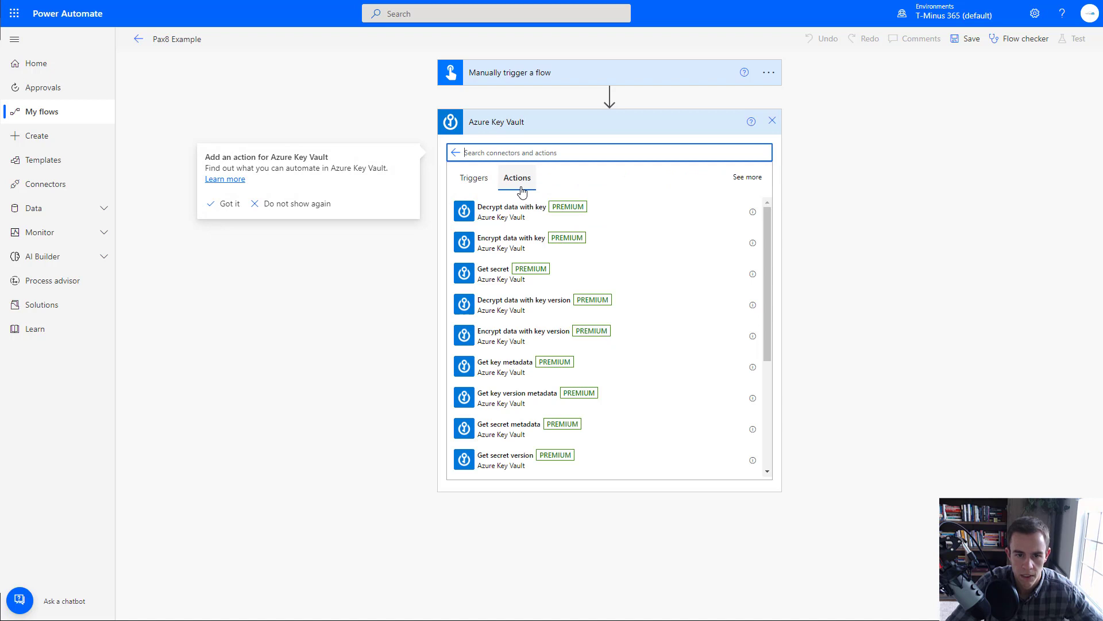
left_click(498, 277)
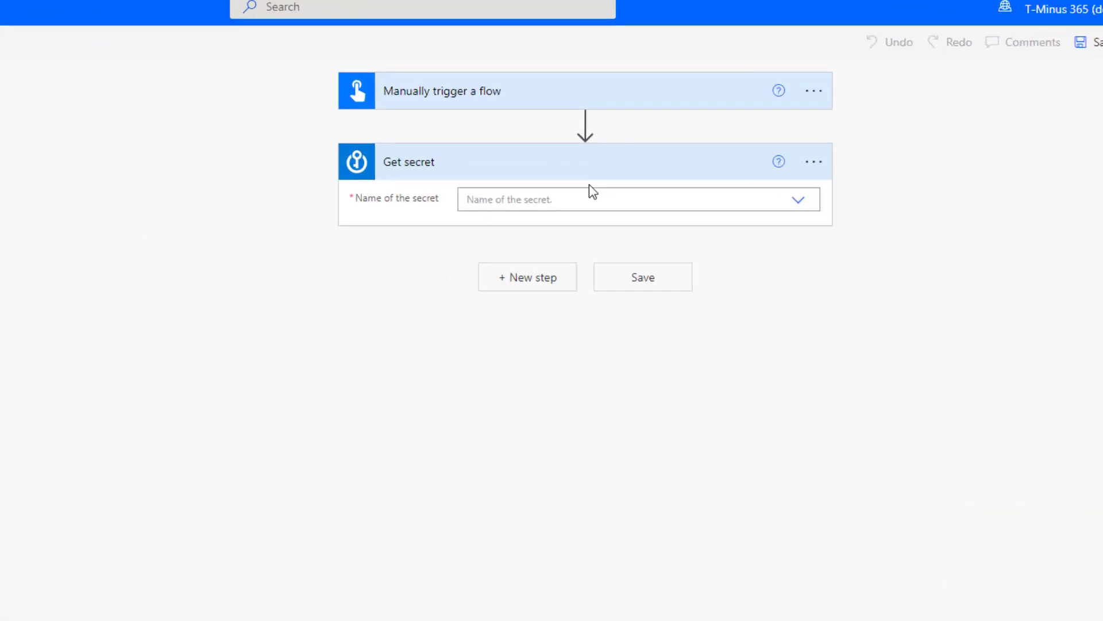
left_click(595, 197)
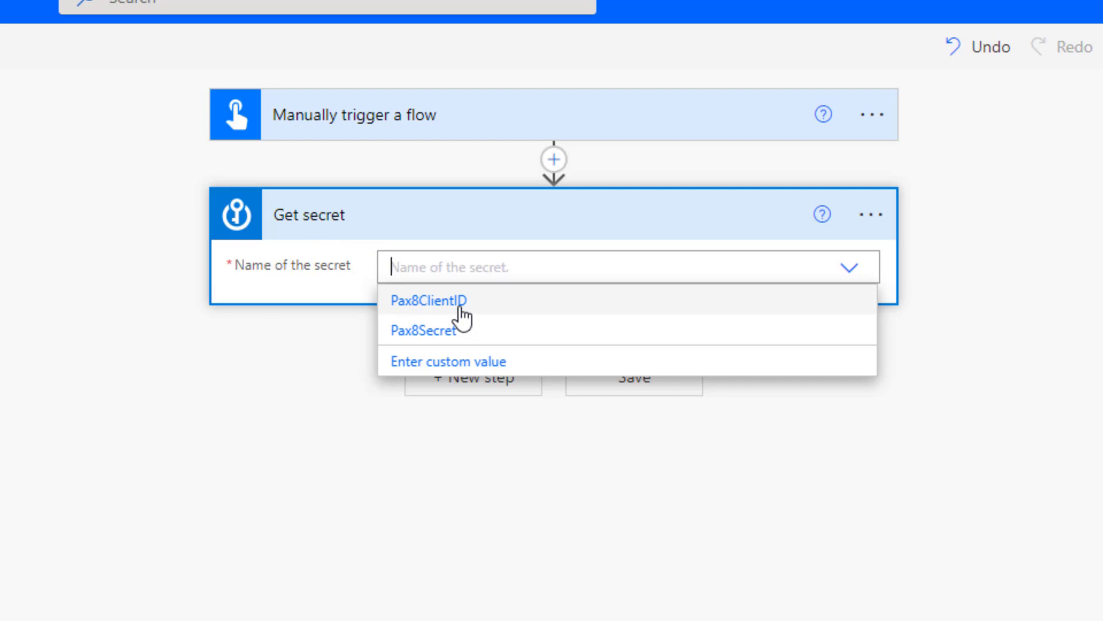
left_click(473, 305)
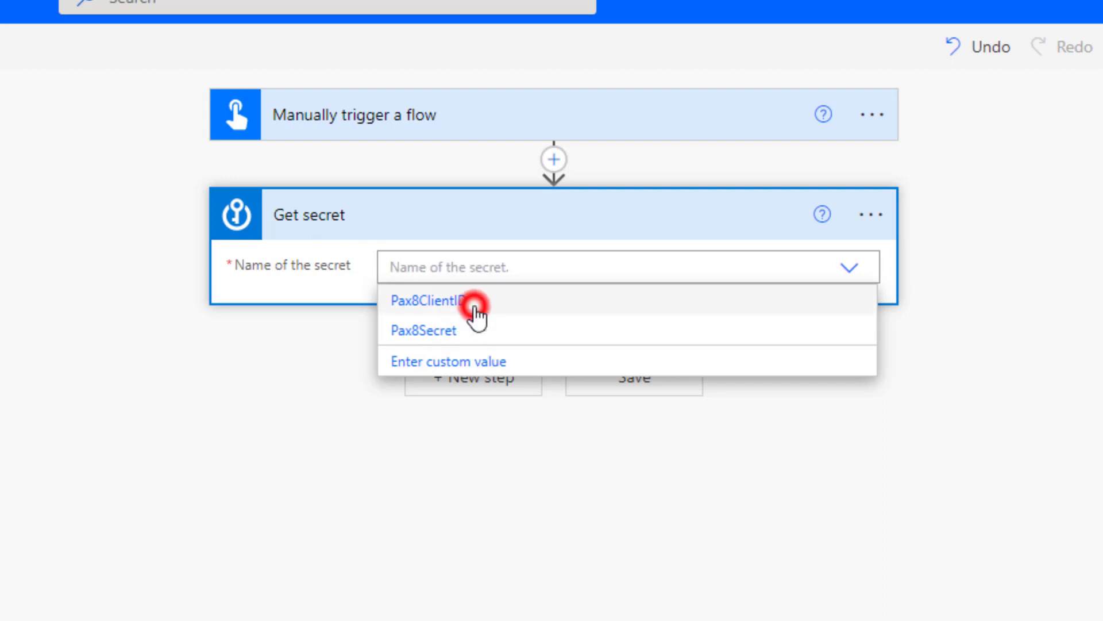
Step: Rename the Get secret step to ClientID
left_click(888, 225)
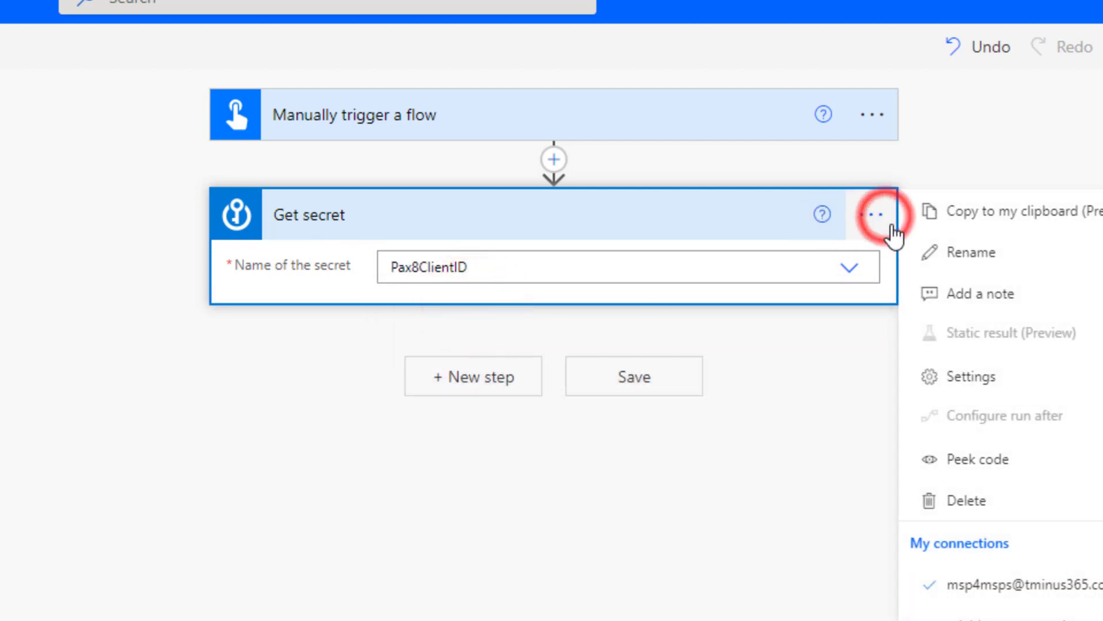
left_click(939, 252)
type("Clie")
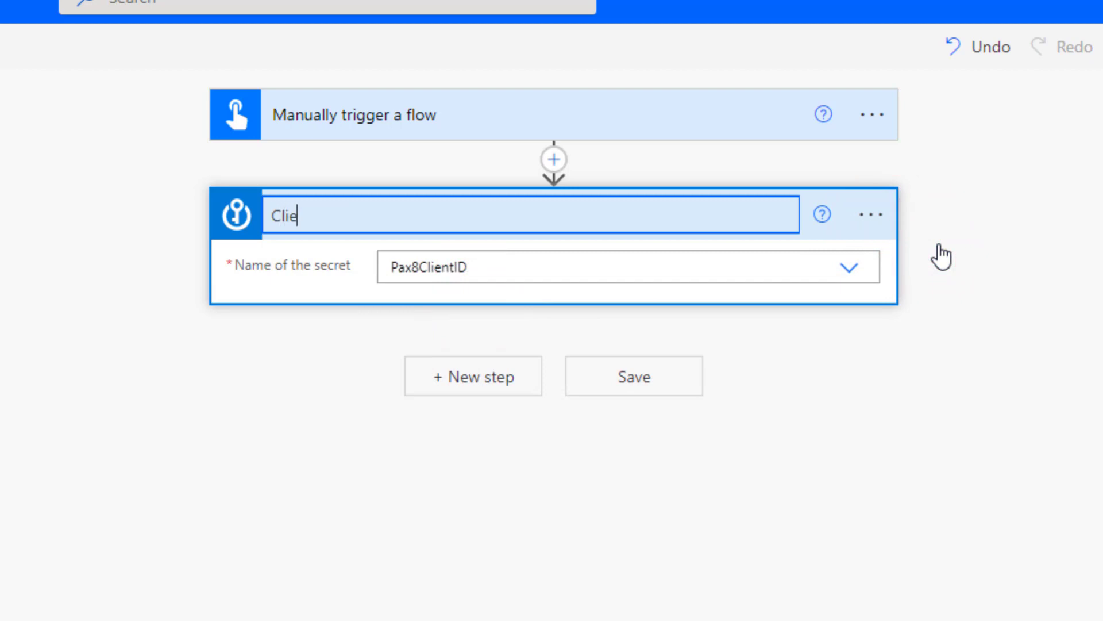
type("ntID")
left_click(1098, 247)
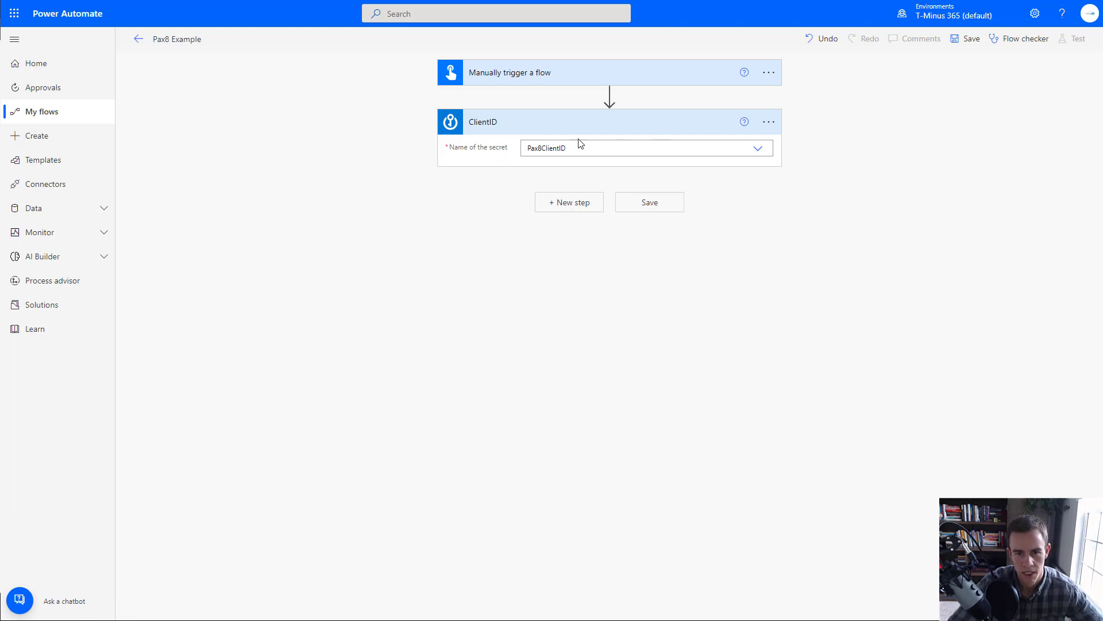
Step: Add a Key Vault Get secret step for Pax8Secret and rename it Secret
left_click(578, 204)
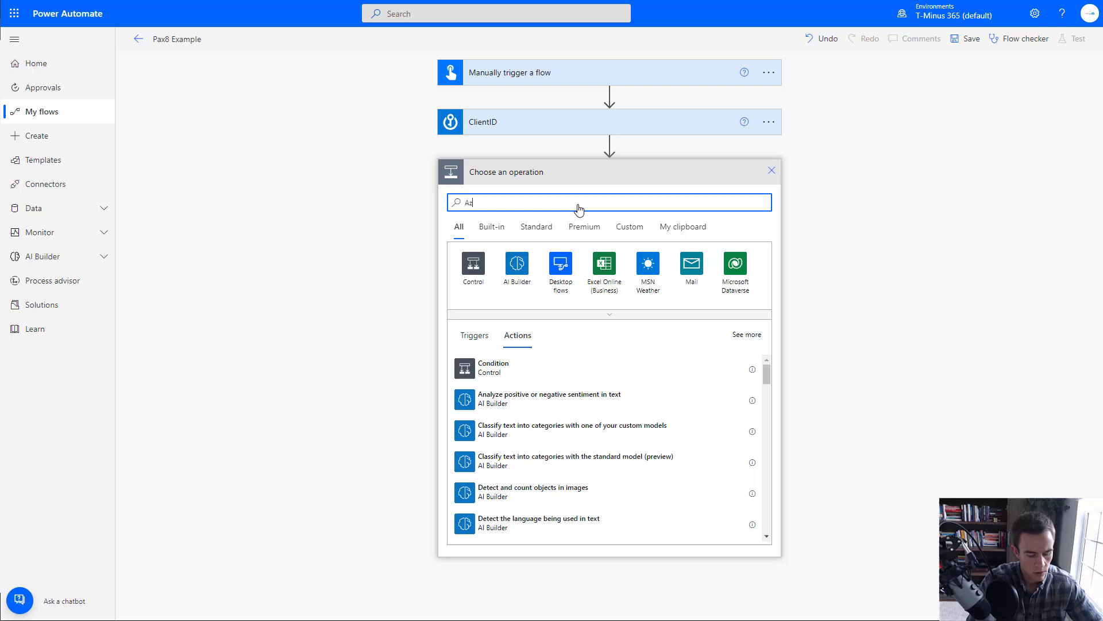
type("V")
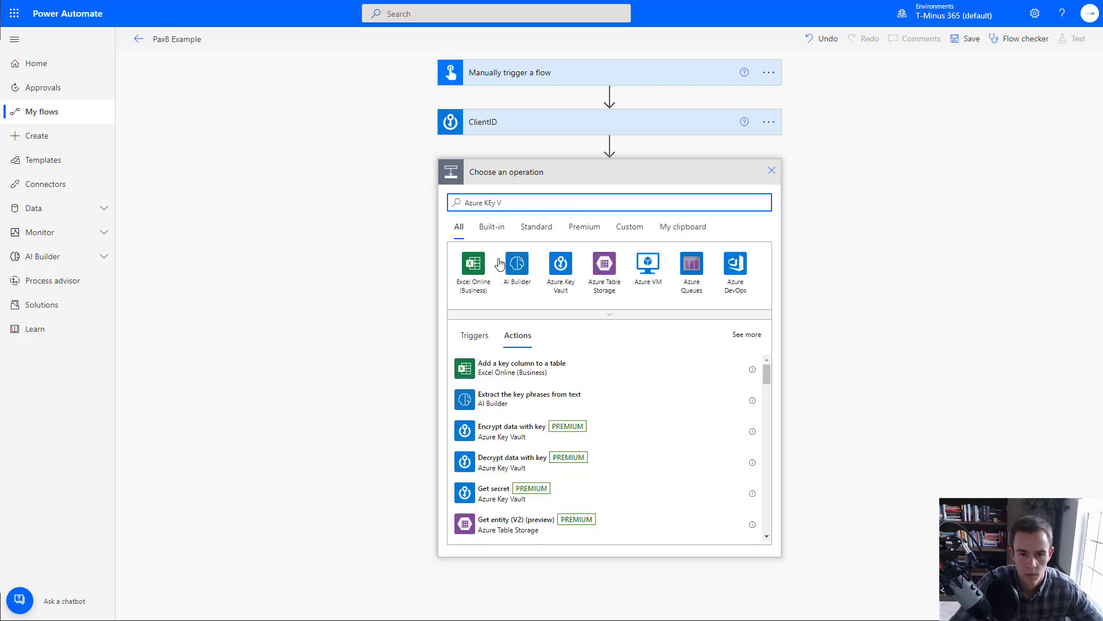
left_click(558, 265)
left_click(524, 323)
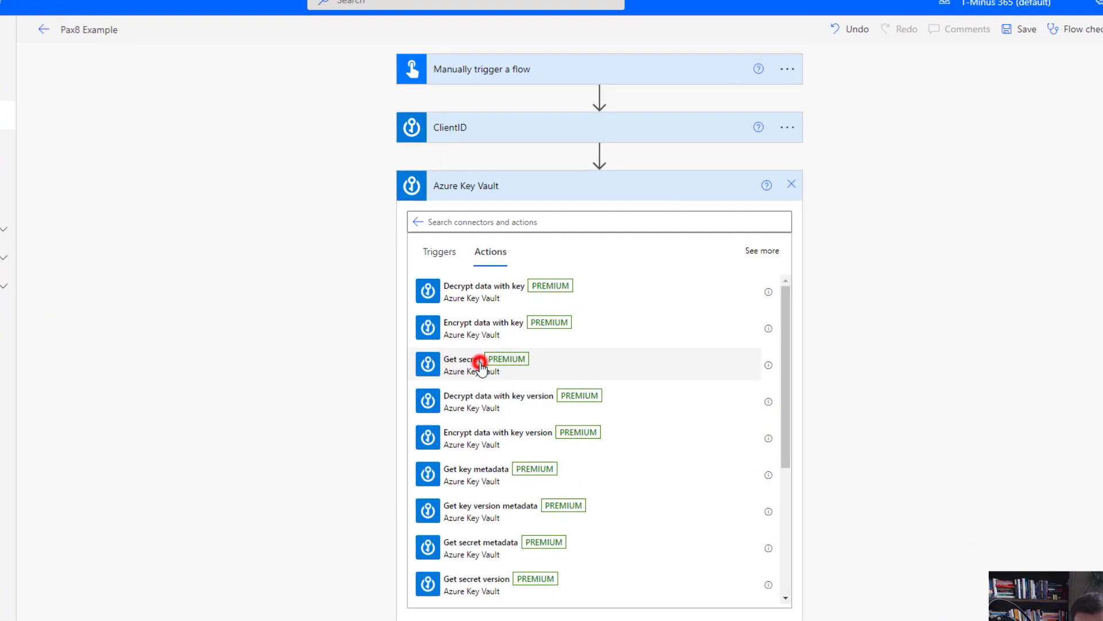
left_click(520, 294)
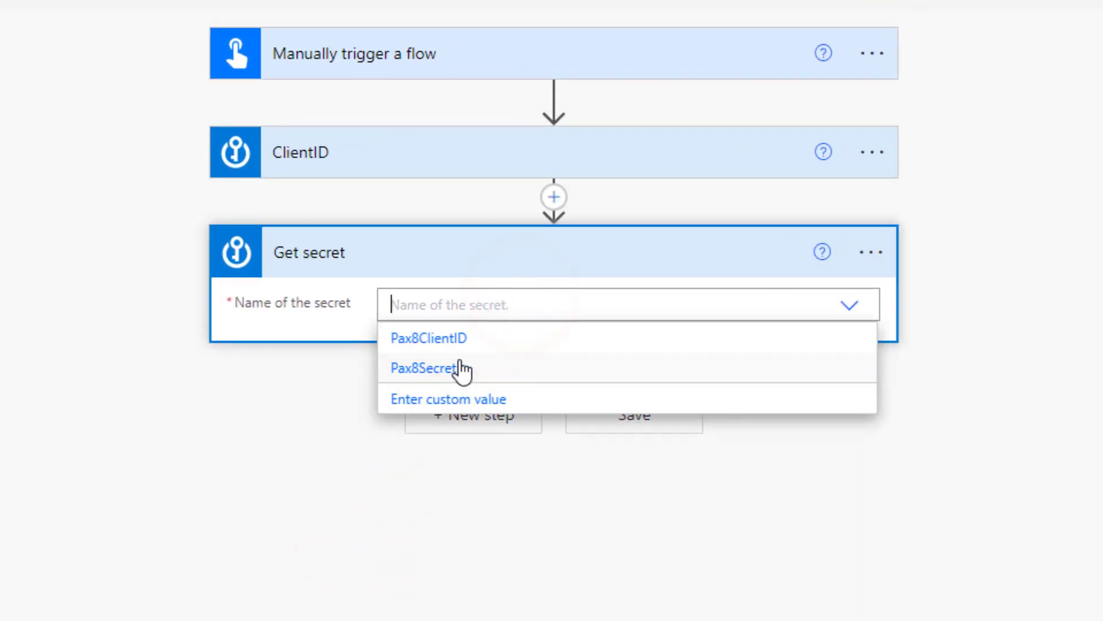
left_click(458, 368)
left_click(872, 252)
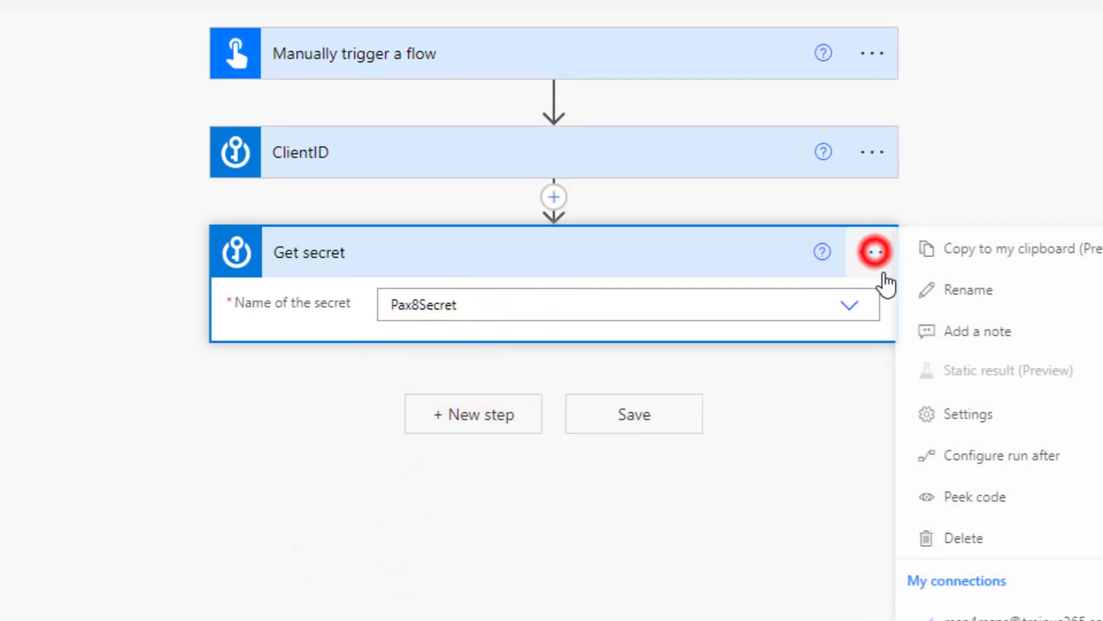
left_click(976, 290)
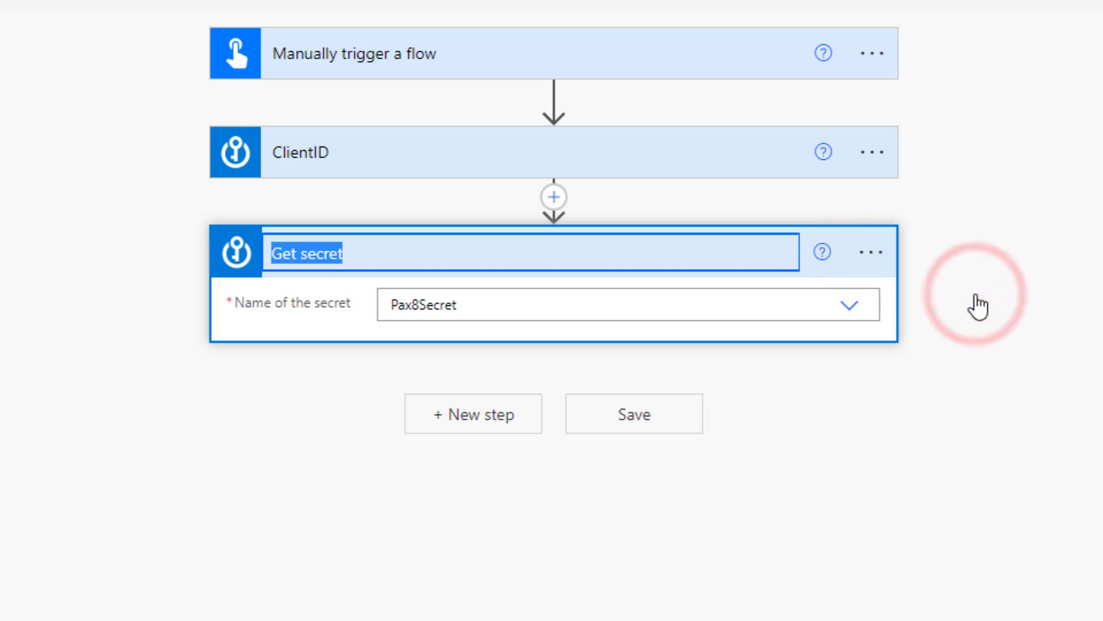
type("Secret")
left_click(975, 300)
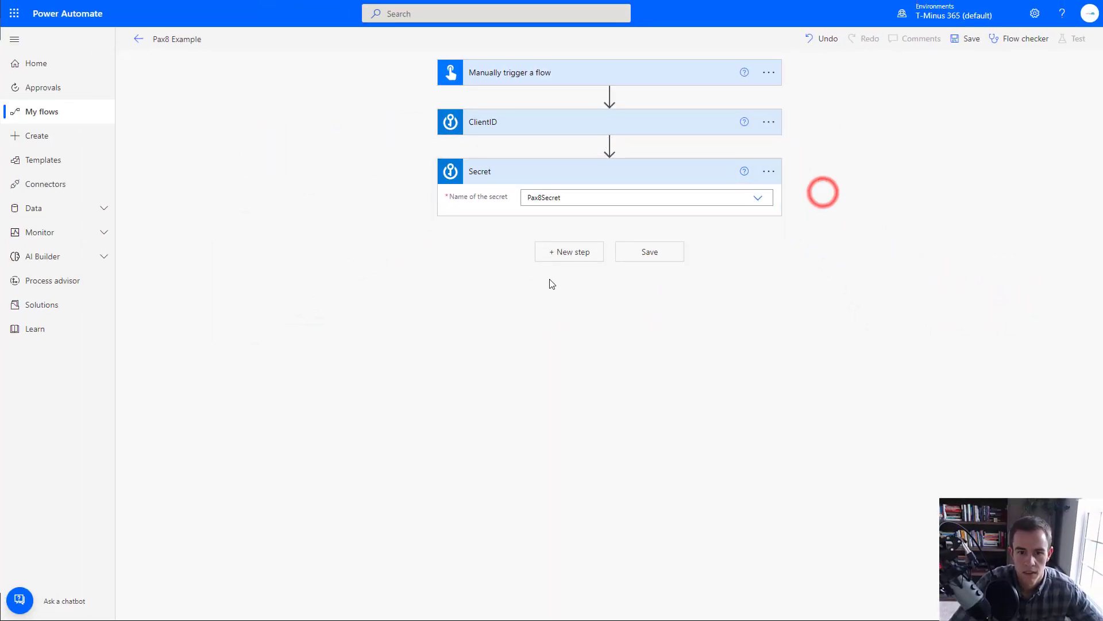
Step: Add an HTTP action after Secret with its method set to POST
left_click(549, 254)
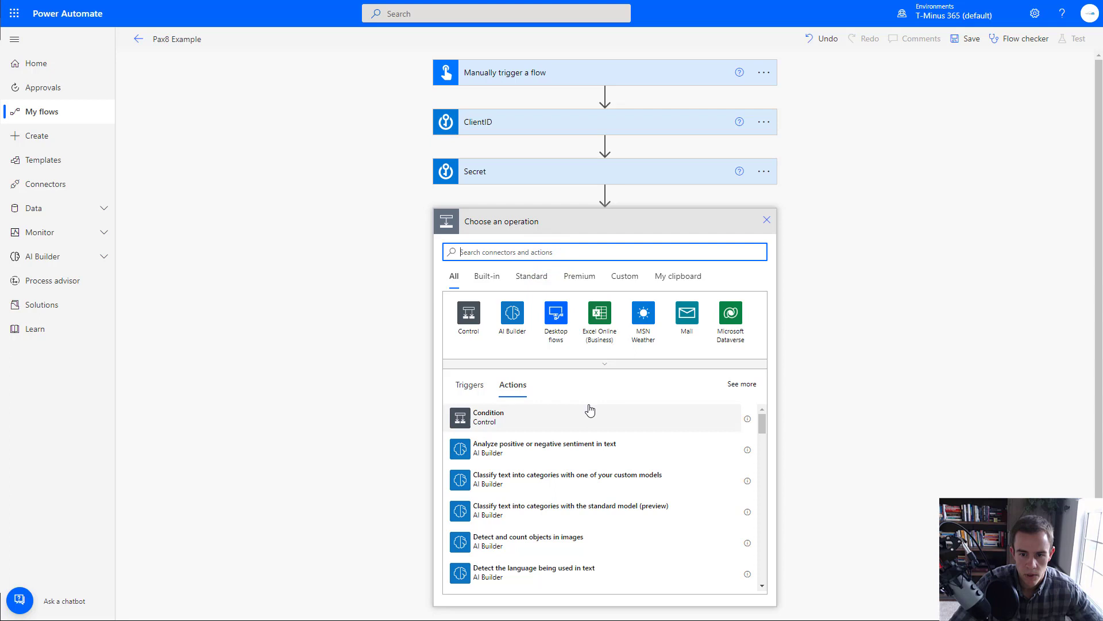
type("ht")
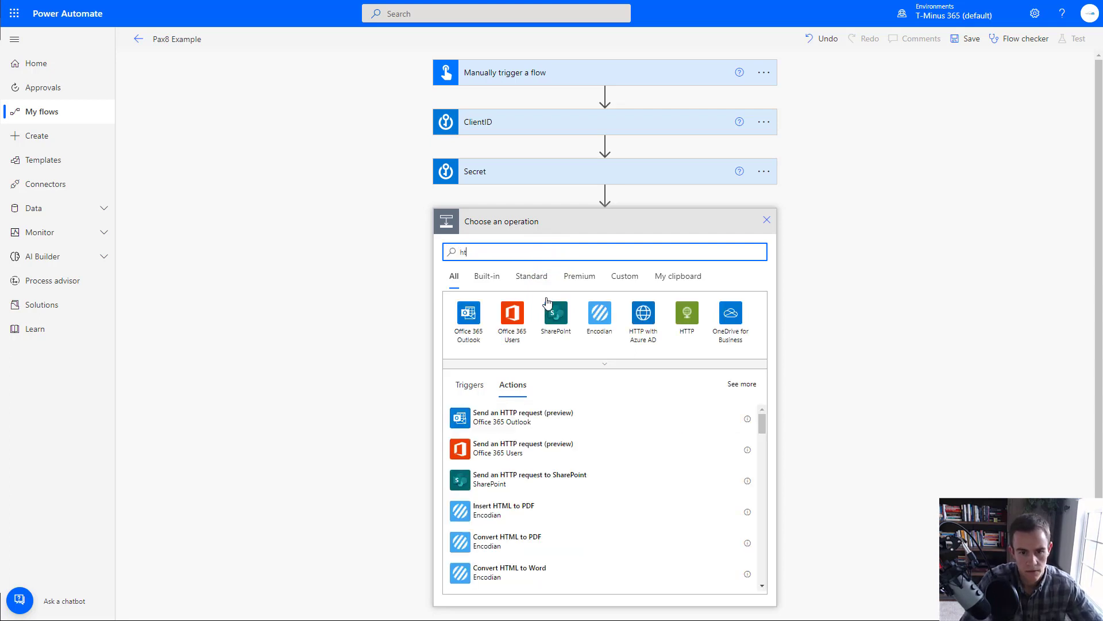
type("tp")
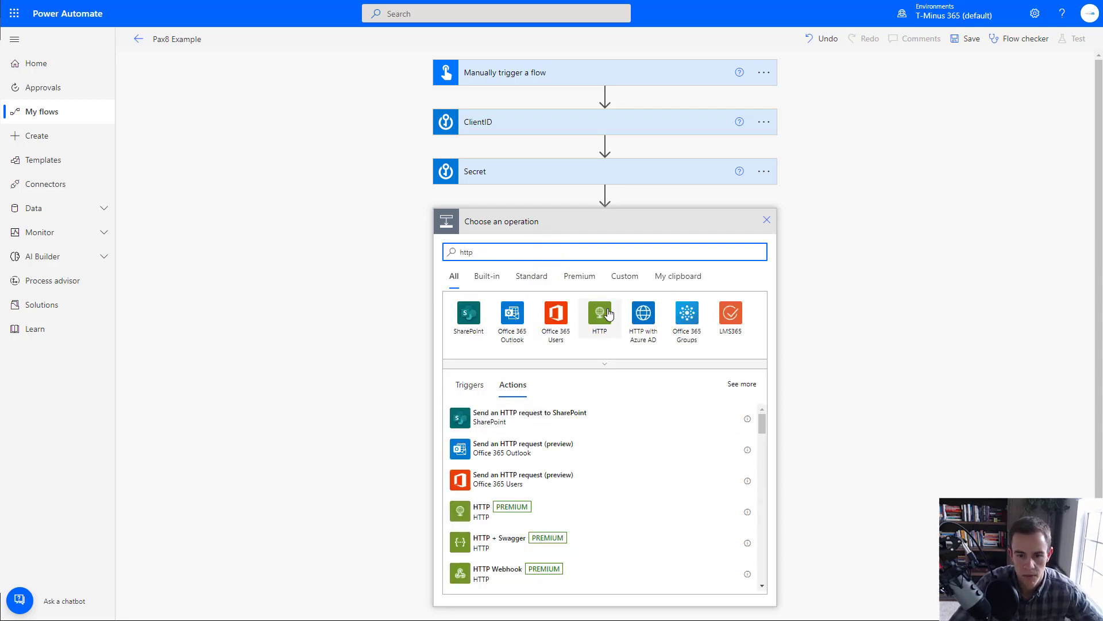
left_click(609, 313)
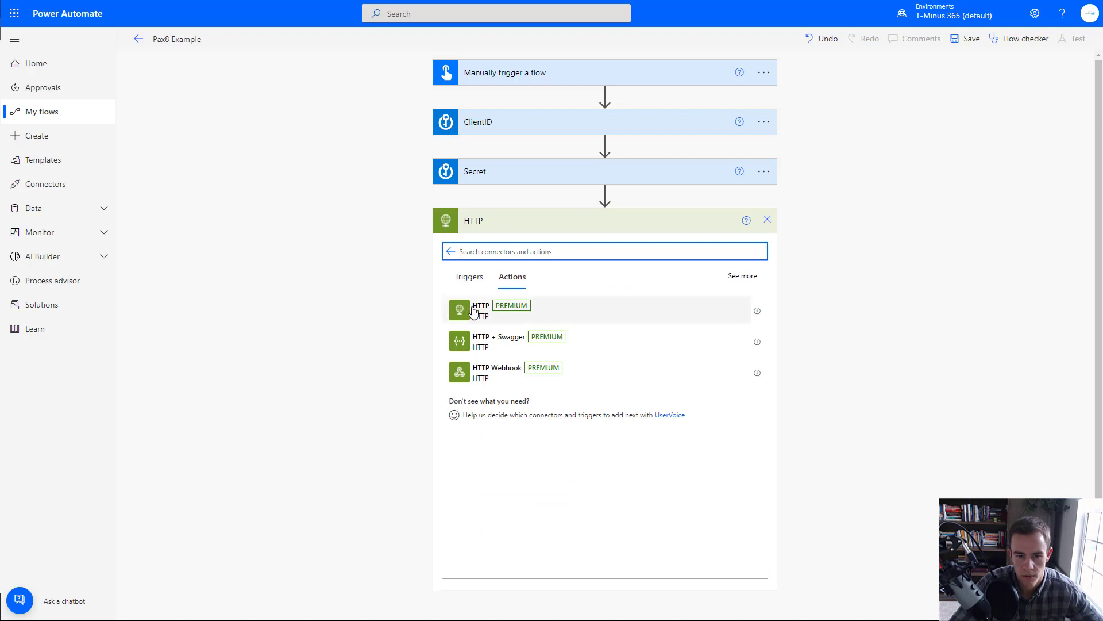
left_click(510, 311)
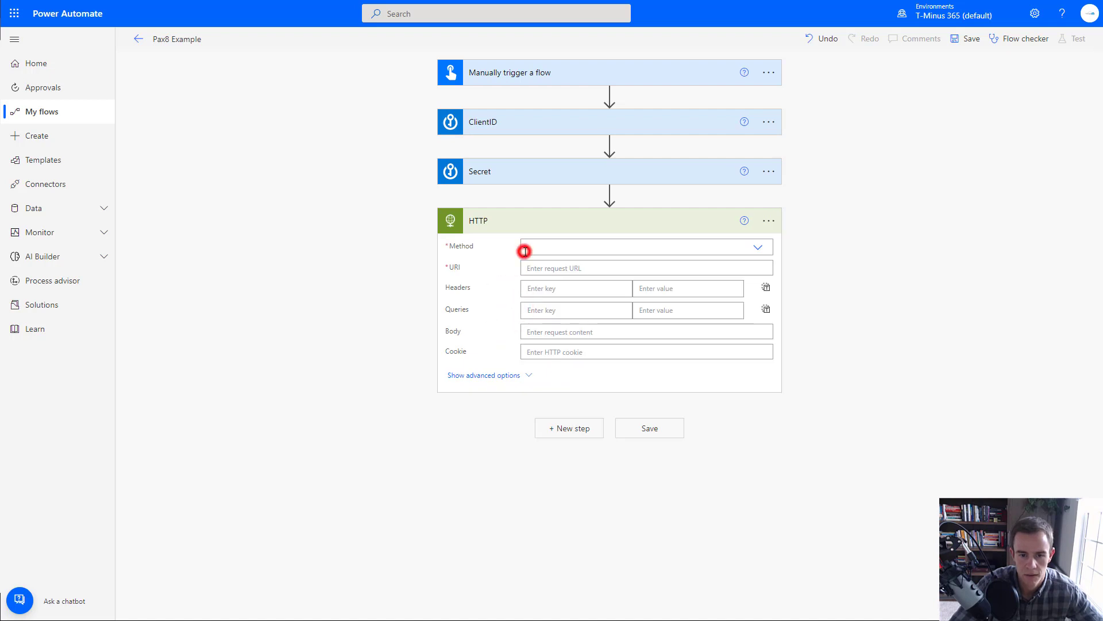
left_click(525, 251)
left_click(539, 244)
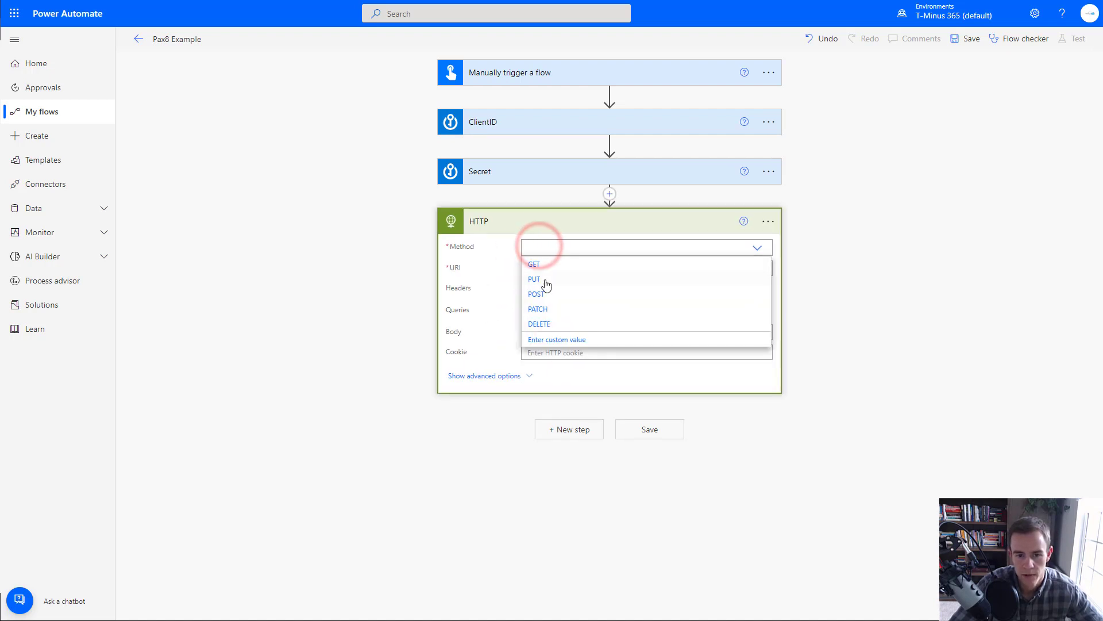
left_click(543, 296)
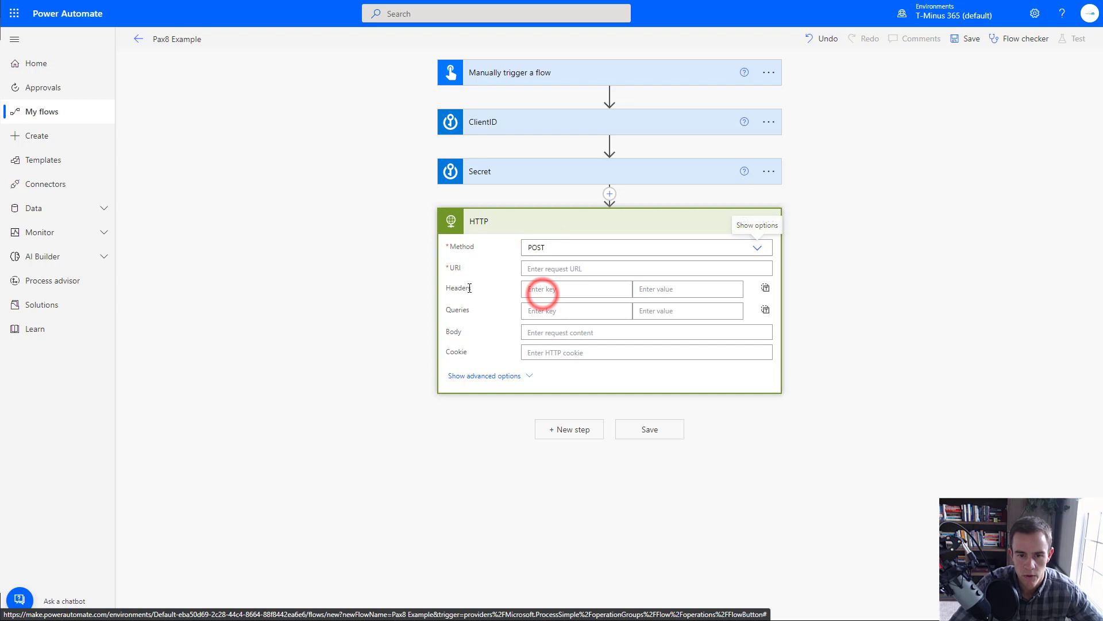
left_click(473, 286)
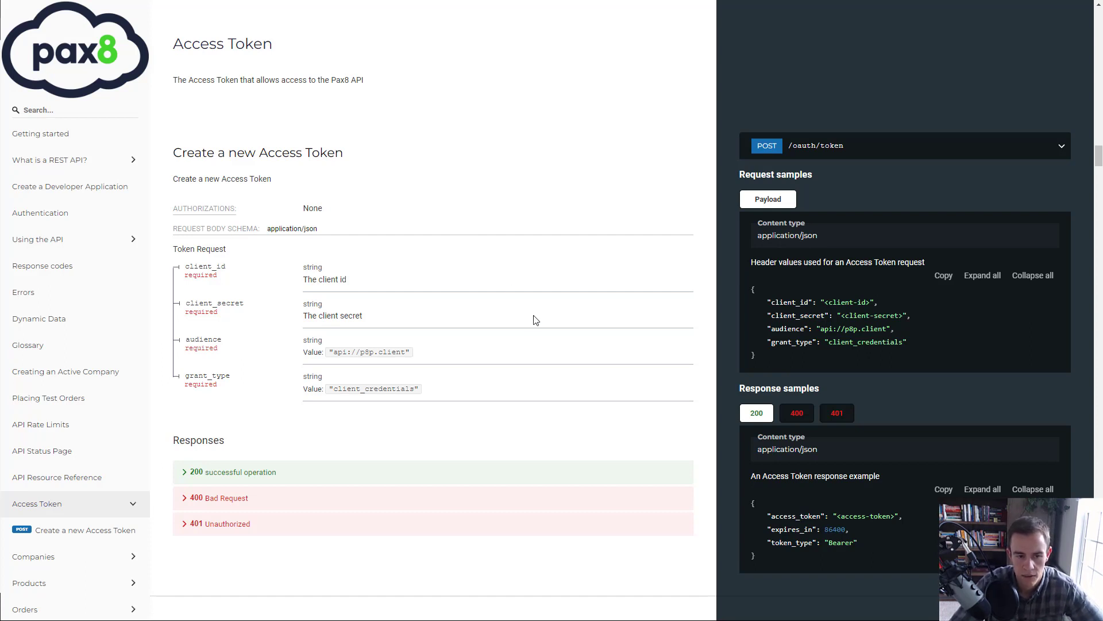
scroll(51, 506, "down", 3)
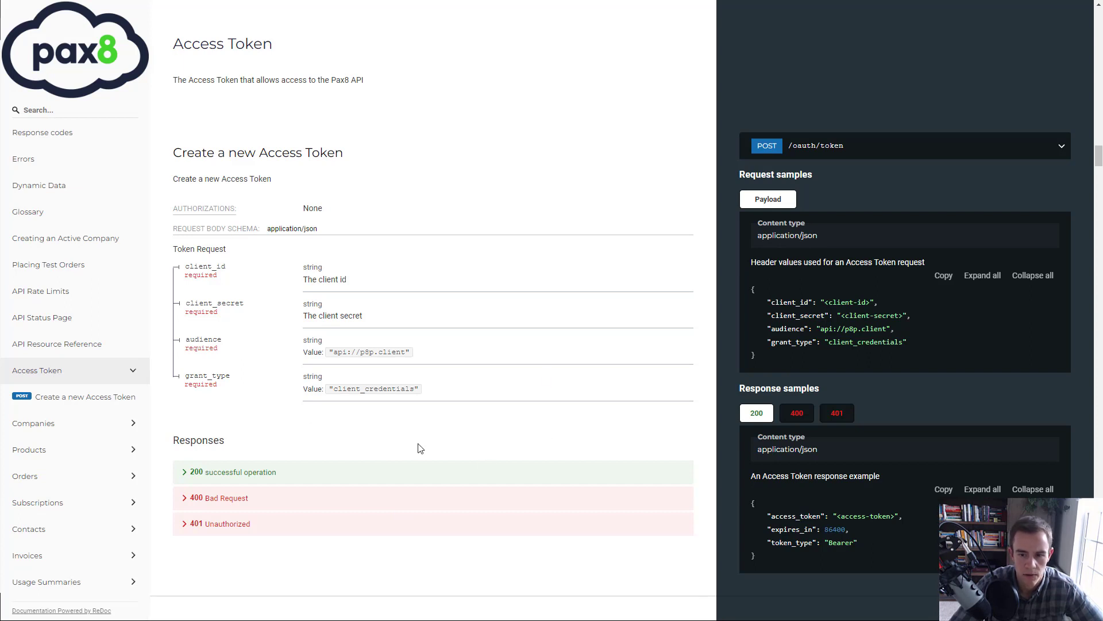
left_click(893, 144)
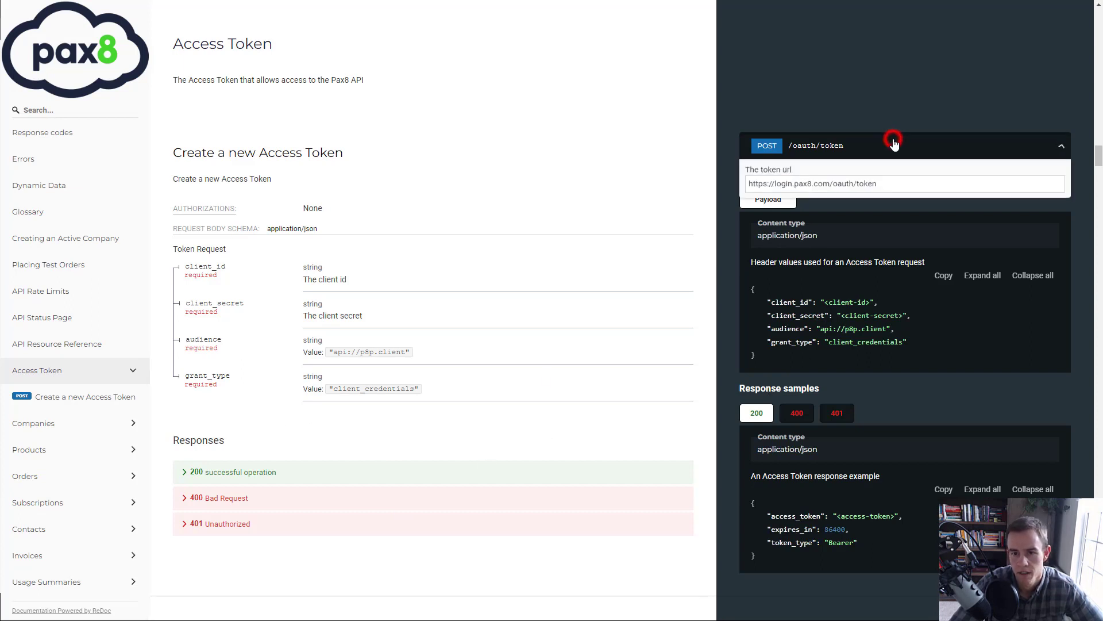
left_click(836, 188)
key("ctrl+c")
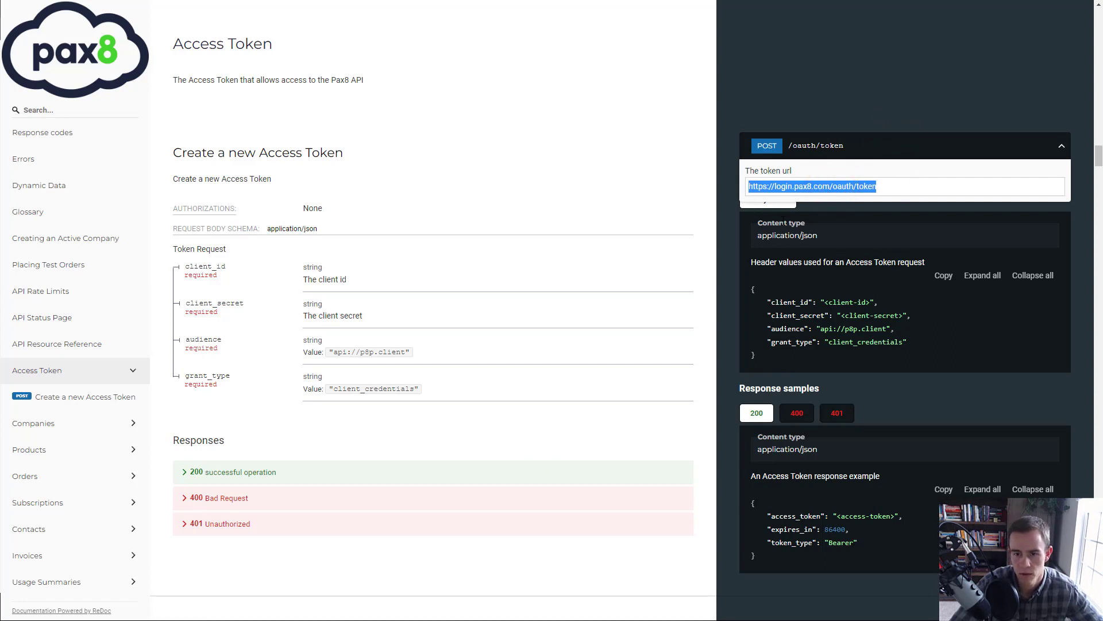
left_click(573, 183)
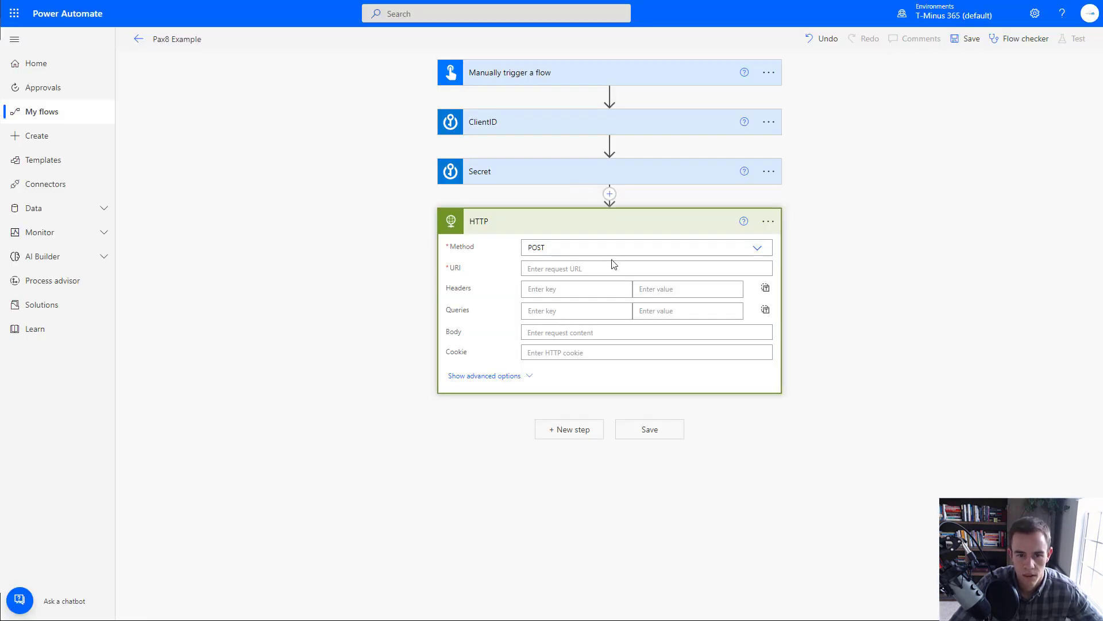
Step: Set the HTTP URI to the token URL and add a Content-Type: application/json header
left_click(613, 268)
key("ctrl+v")
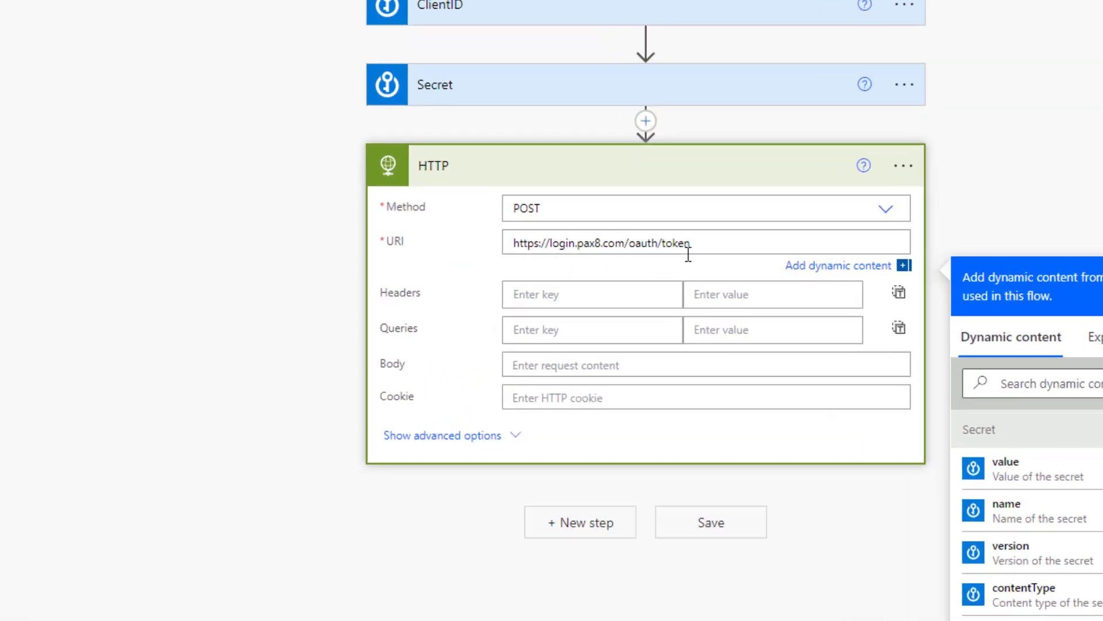
left_click(643, 290)
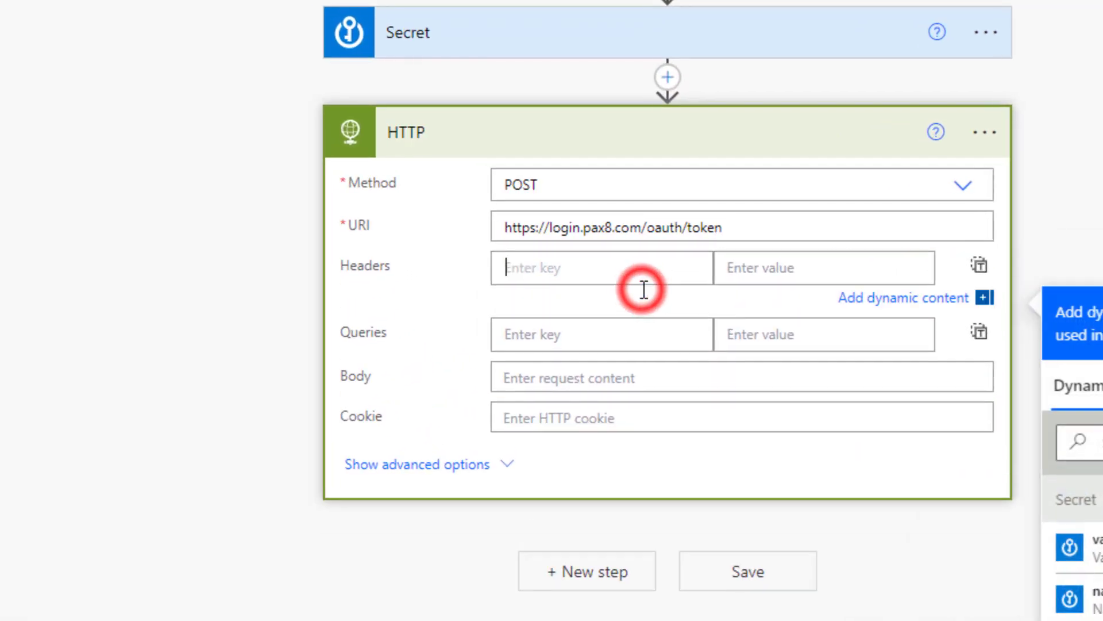
type("C")
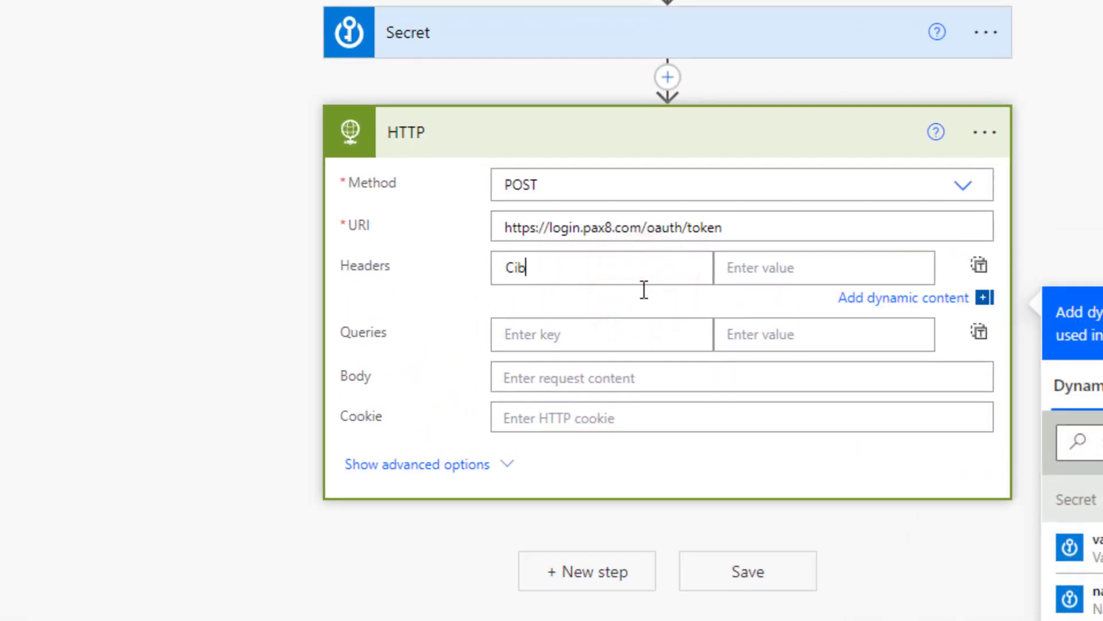
type("ontent-Type")
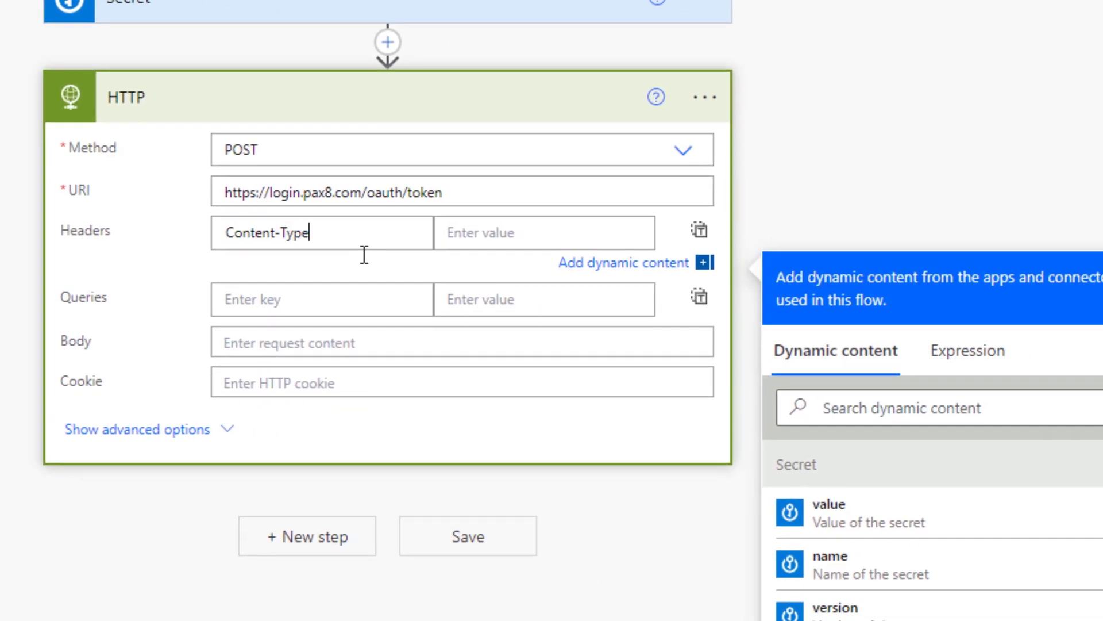
key("Tab")
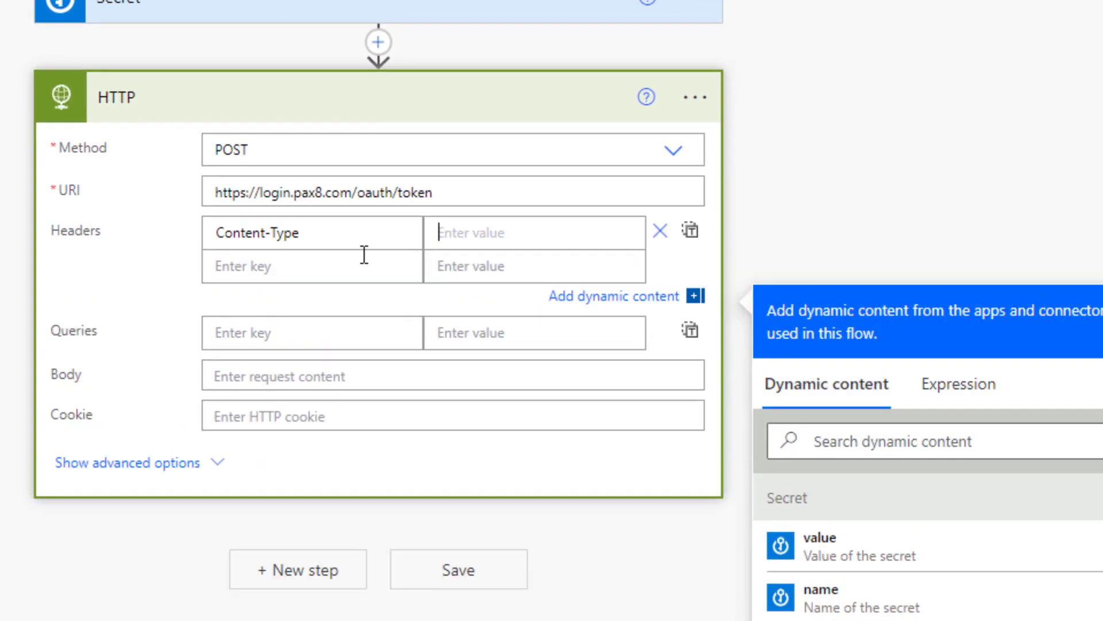
type("app")
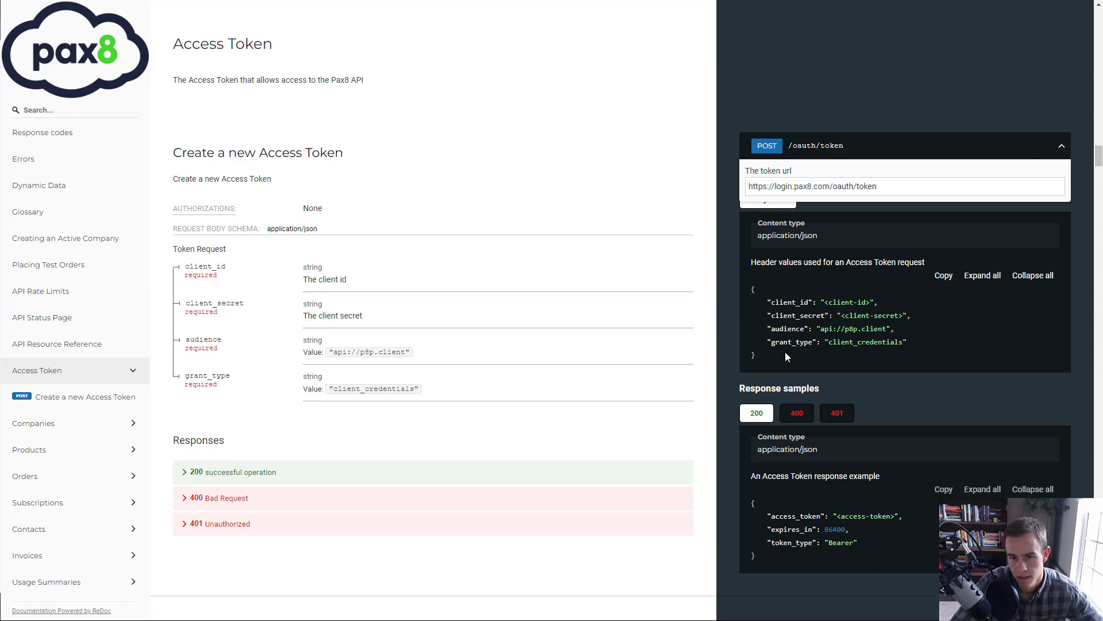
Step: Copy the Pax8 sample JSON token request body and switch back to Power Automate
left_click_drag(790, 364, 736, 289)
key("ctrl+c")
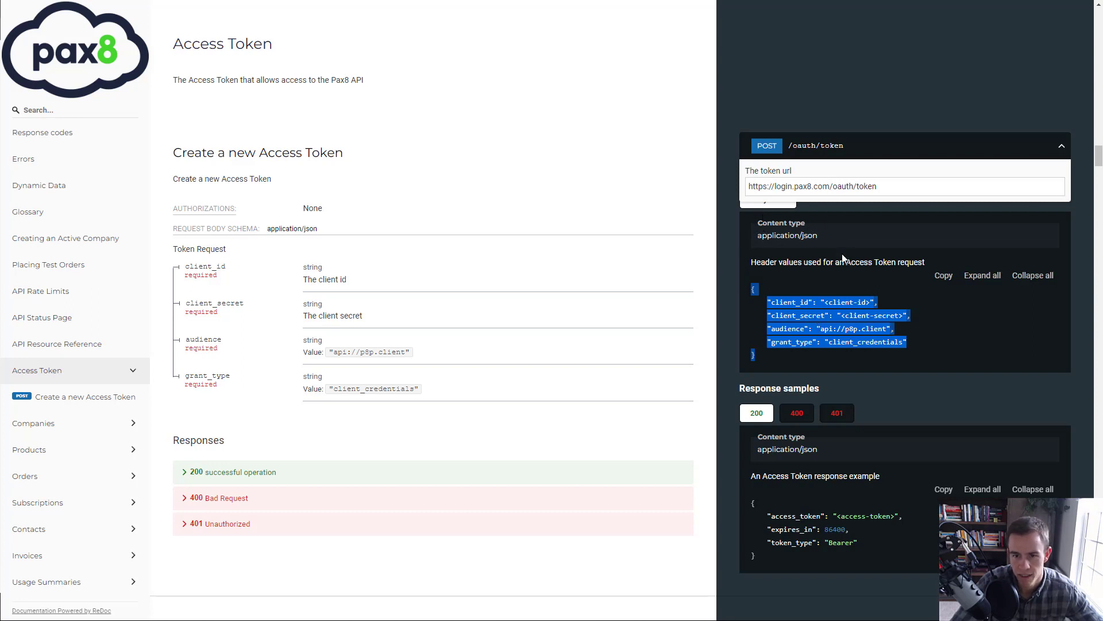
key("alt+Tab")
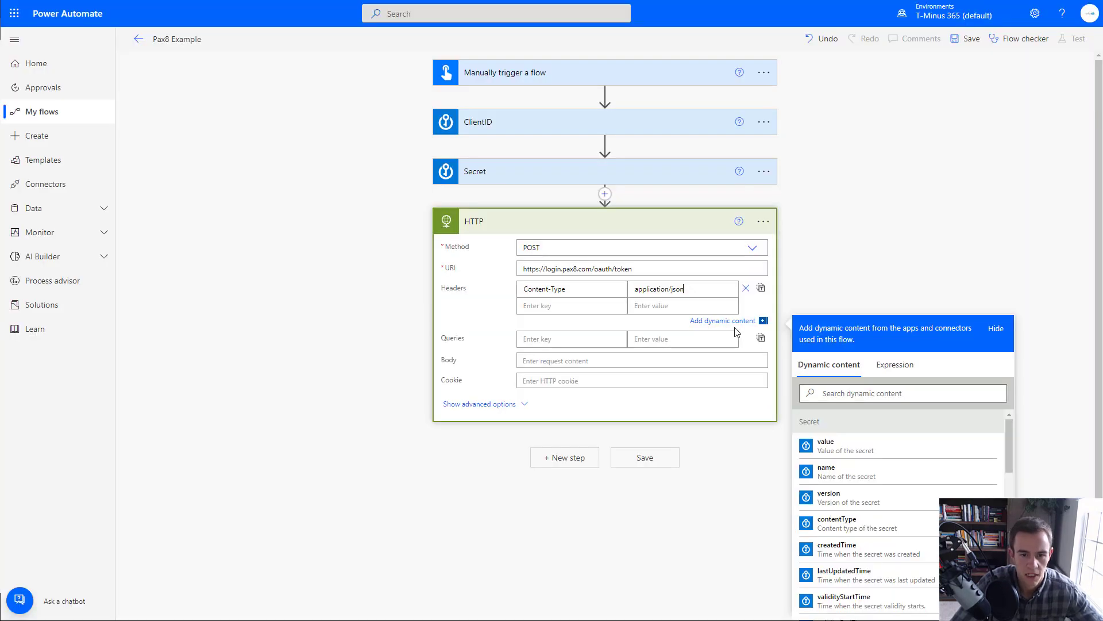
Step: Paste the sample JSON into the HTTP Body and set client_id to the ClientID value
left_click(705, 364)
key("ctrl+v")
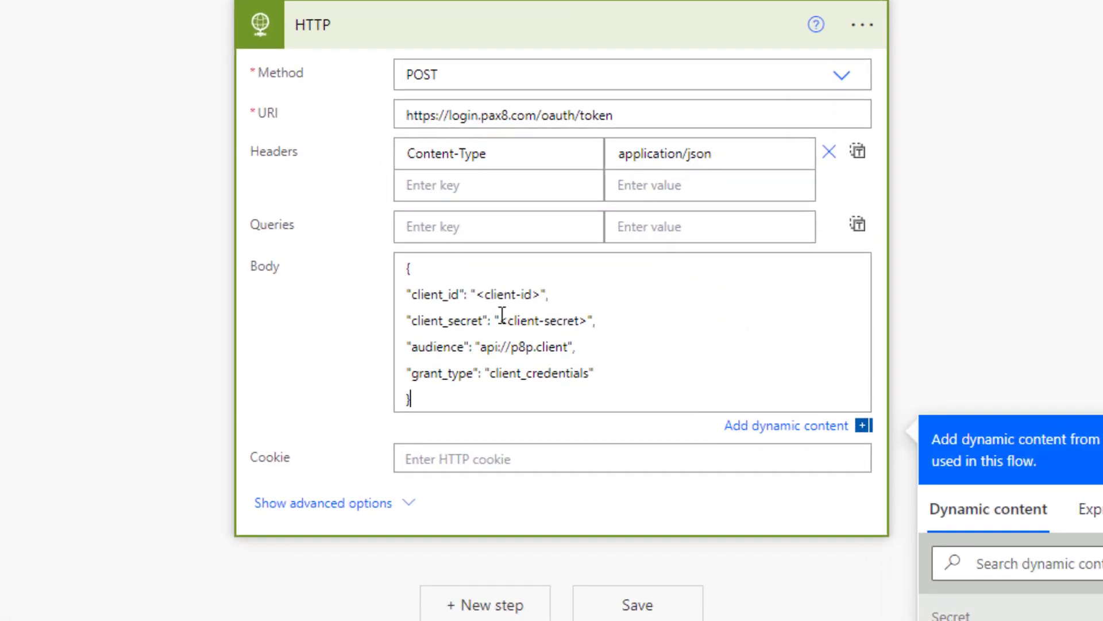
left_click_drag(470, 294, 548, 294)
key("BackSpace")
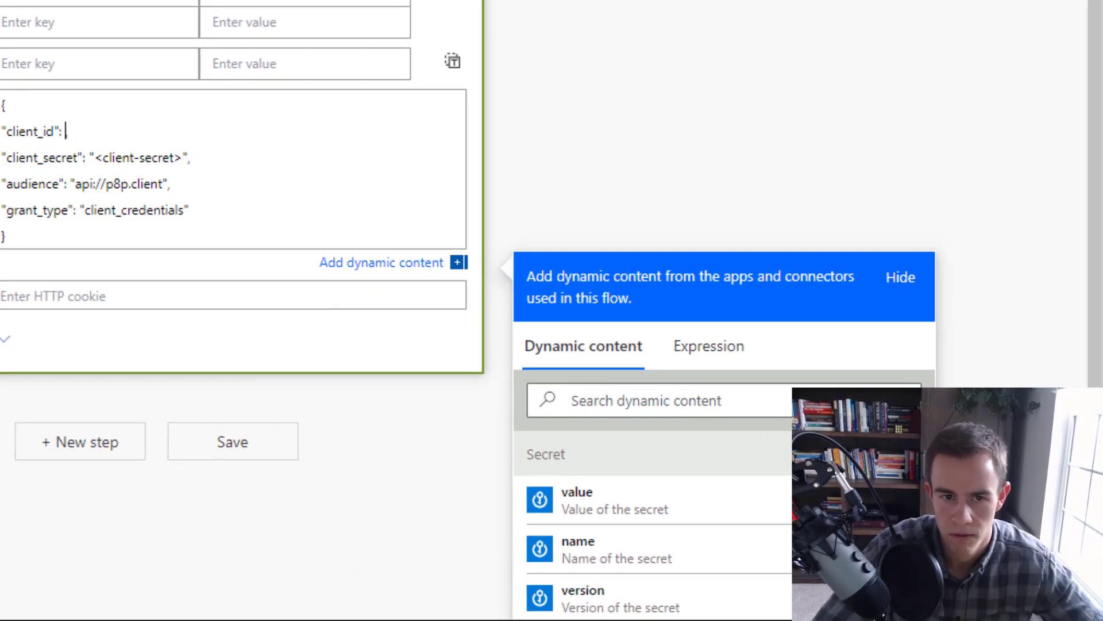
scroll(632, 549, "down", 5)
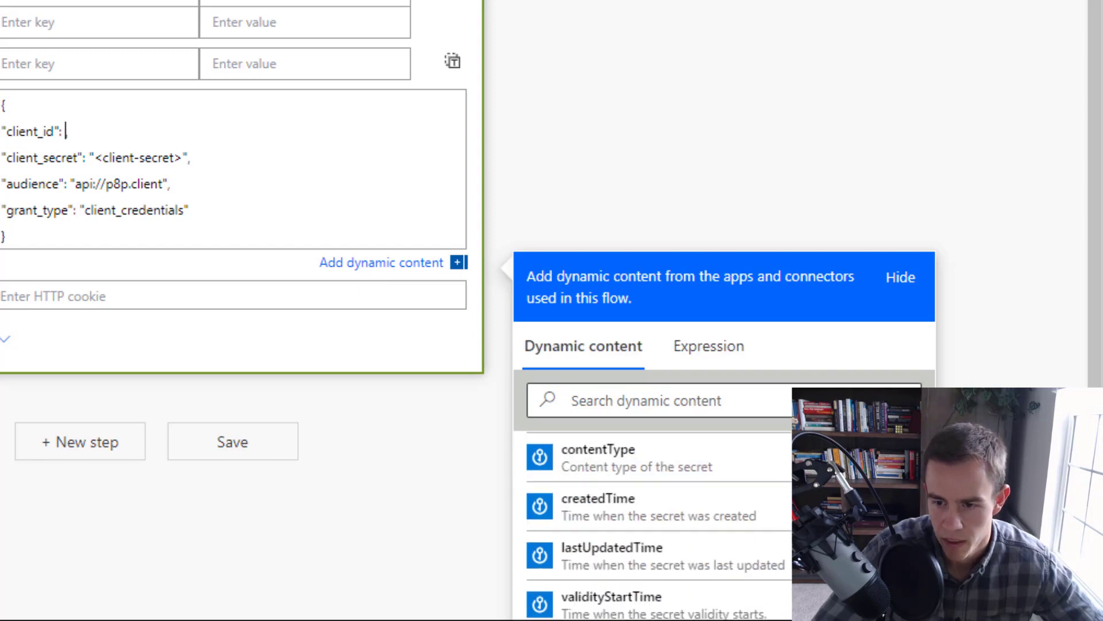
scroll(854, 322, "down", 3)
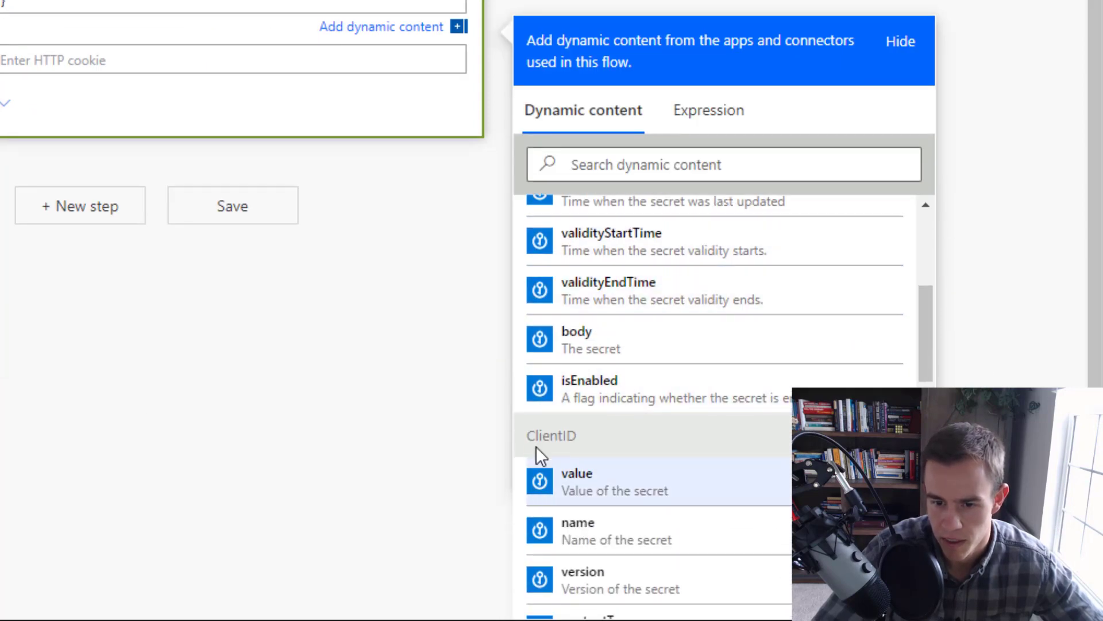
left_click(625, 490)
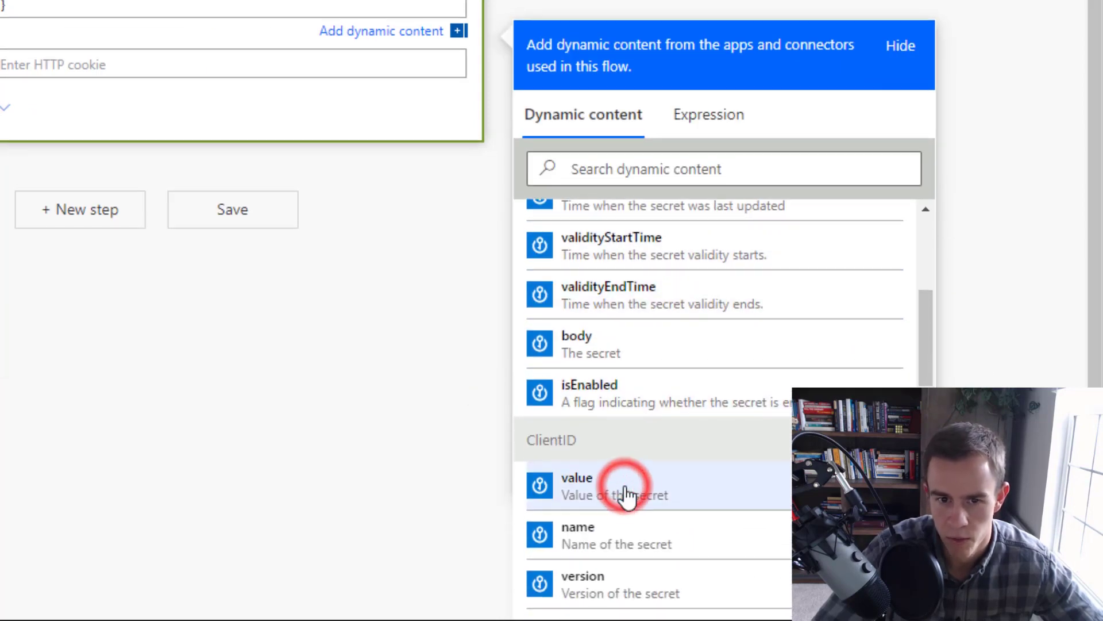
Step: Replace the client_secret placeholder with the Secret value and close dynamic content
left_click_drag(336, 94, 412, 95)
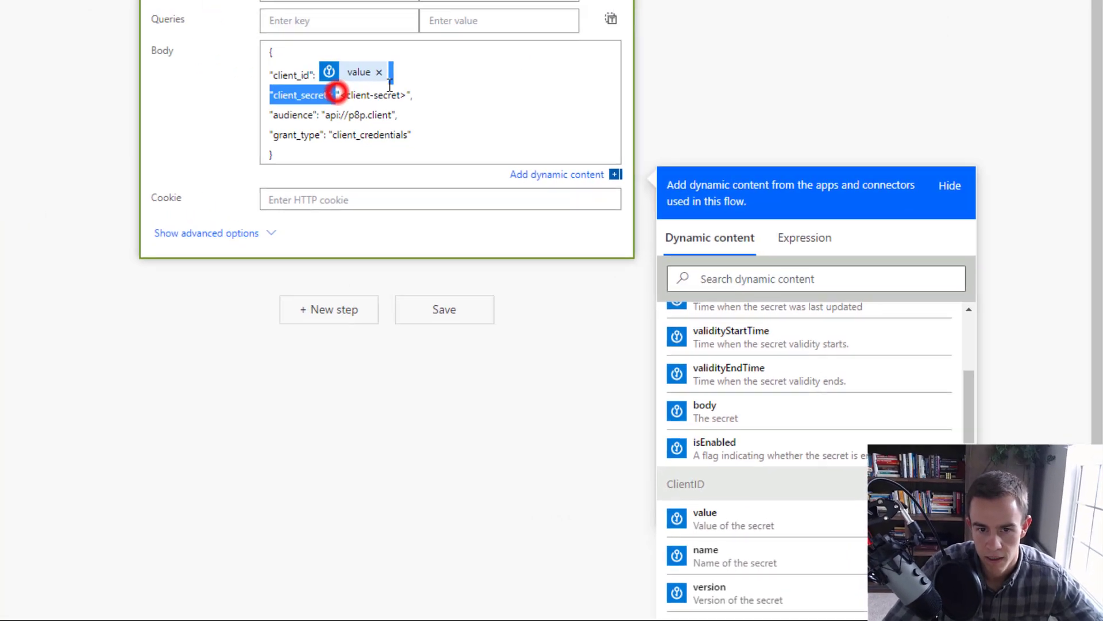
key("BackSpace")
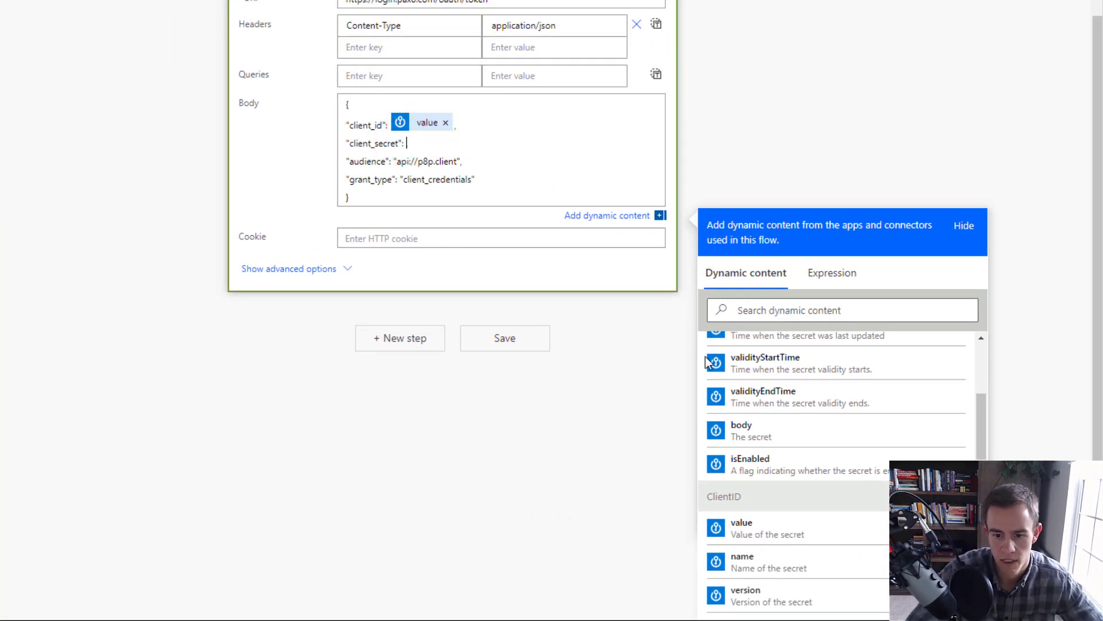
scroll(849, 420, "up", 2)
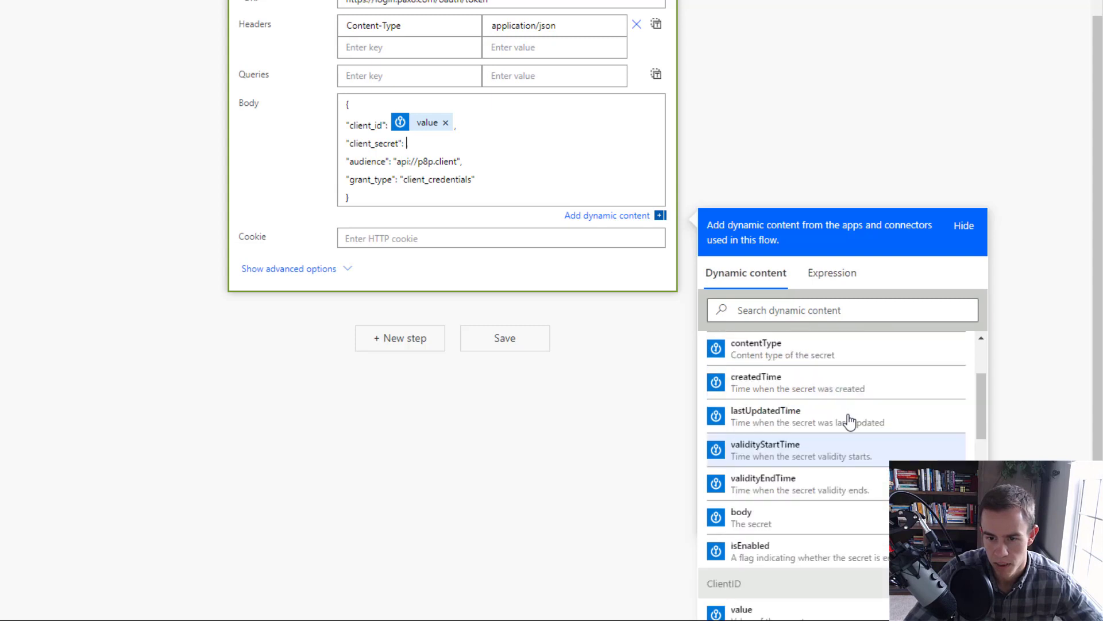
scroll(850, 420, "up", 3)
left_click(815, 382)
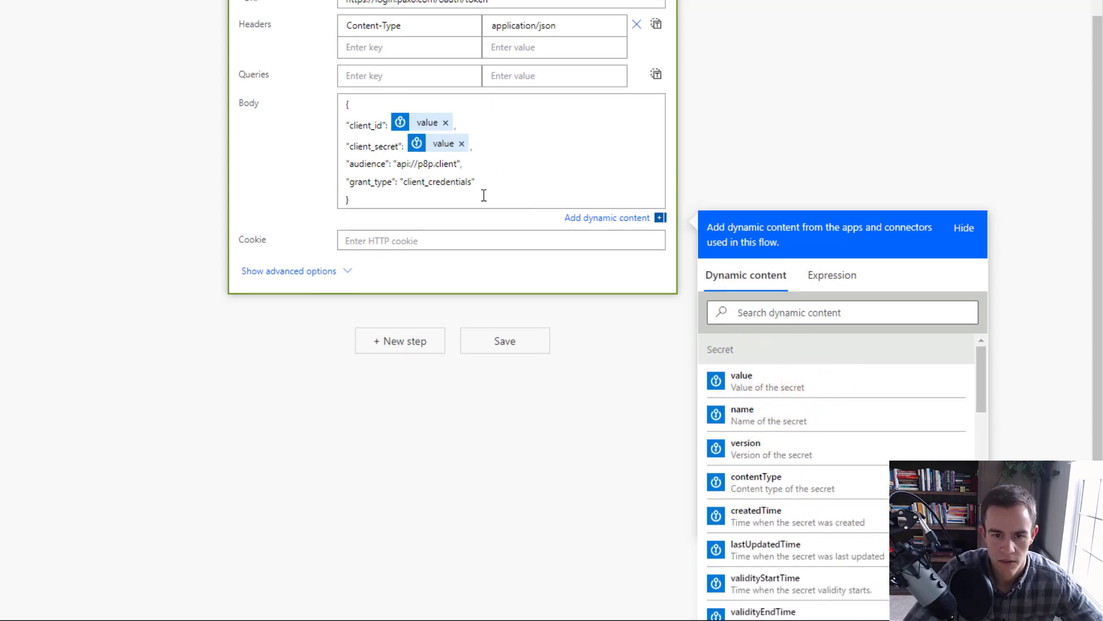
scroll(484, 195, "up", 3)
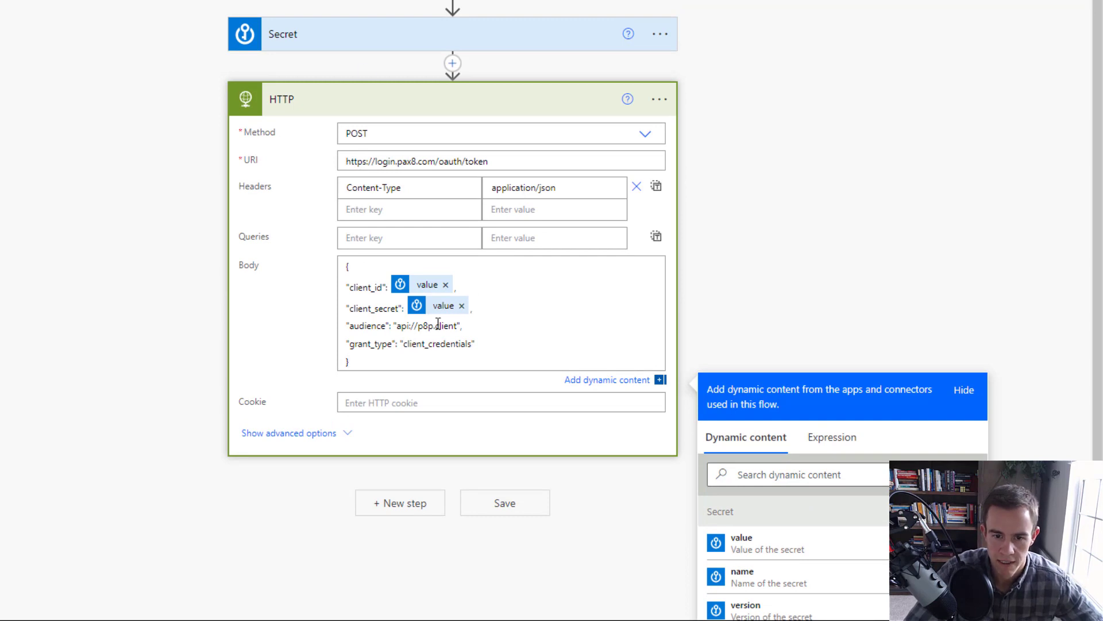
left_click(281, 337)
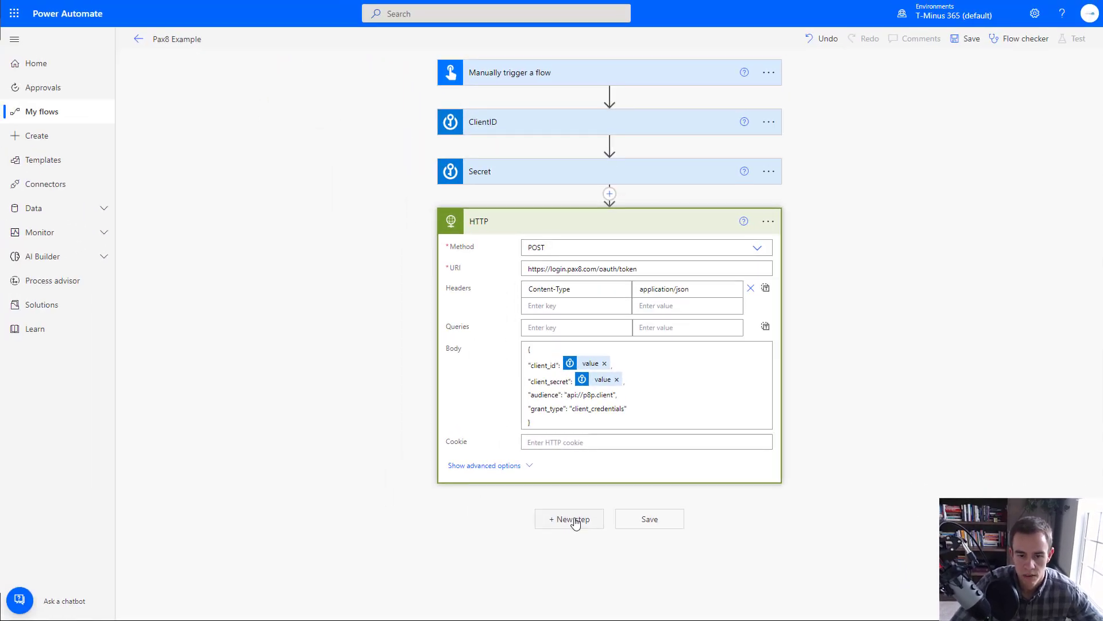
Step: Rename the HTTP step to 'Get Access Token'
left_click(574, 520)
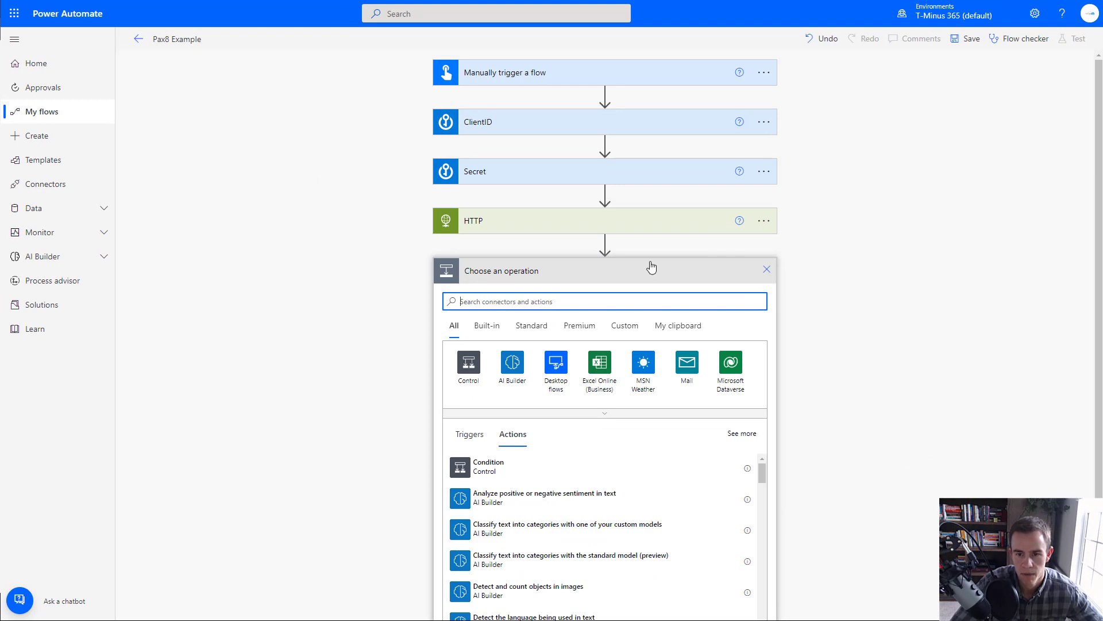
left_click(764, 221)
left_click(814, 244)
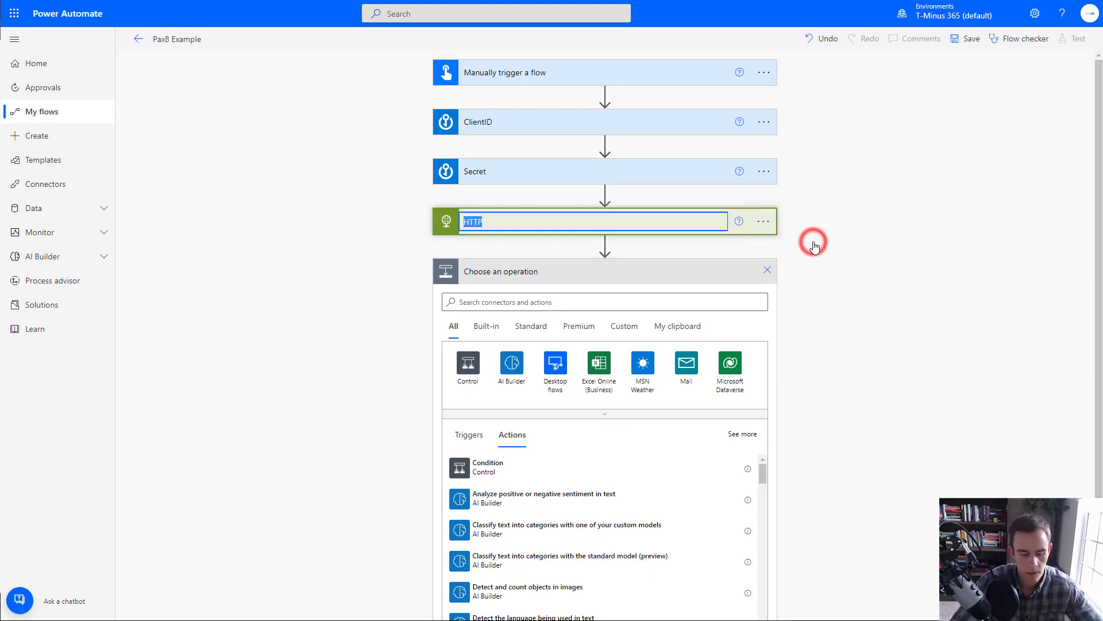
type("Get Access Token")
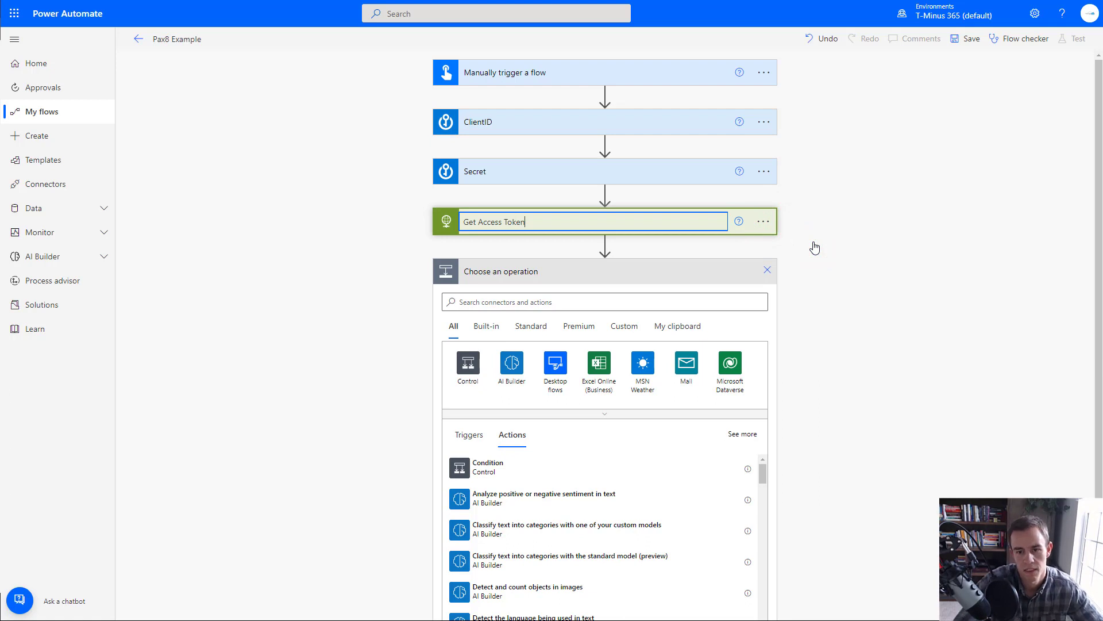
left_click(815, 248)
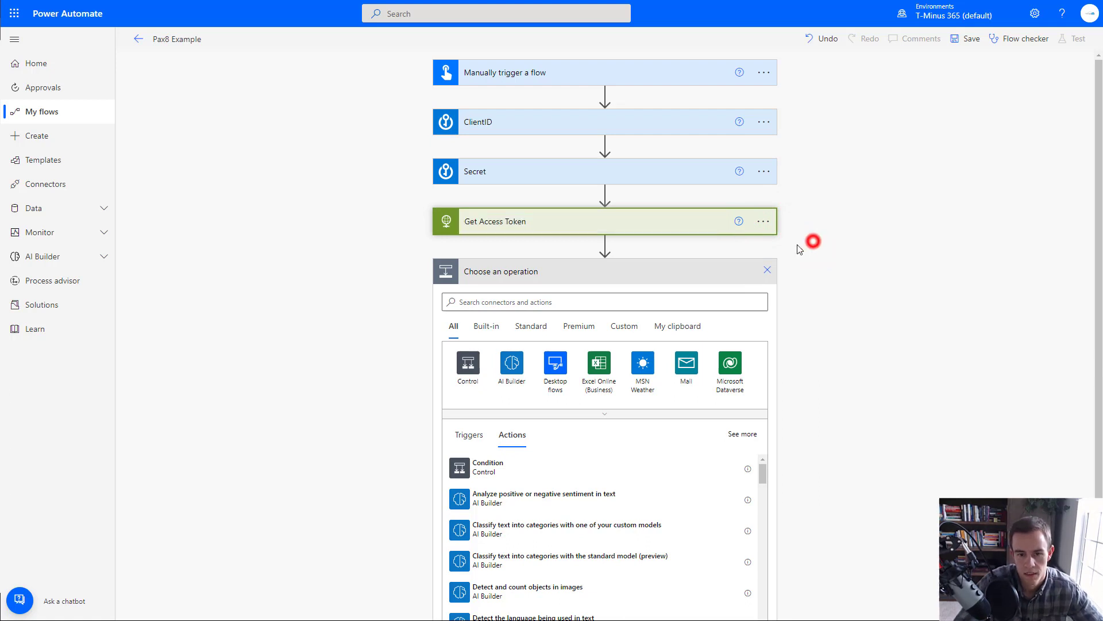
Step: Add a Parse JSON action after Get Access Token
left_click(548, 301)
type("Pars")
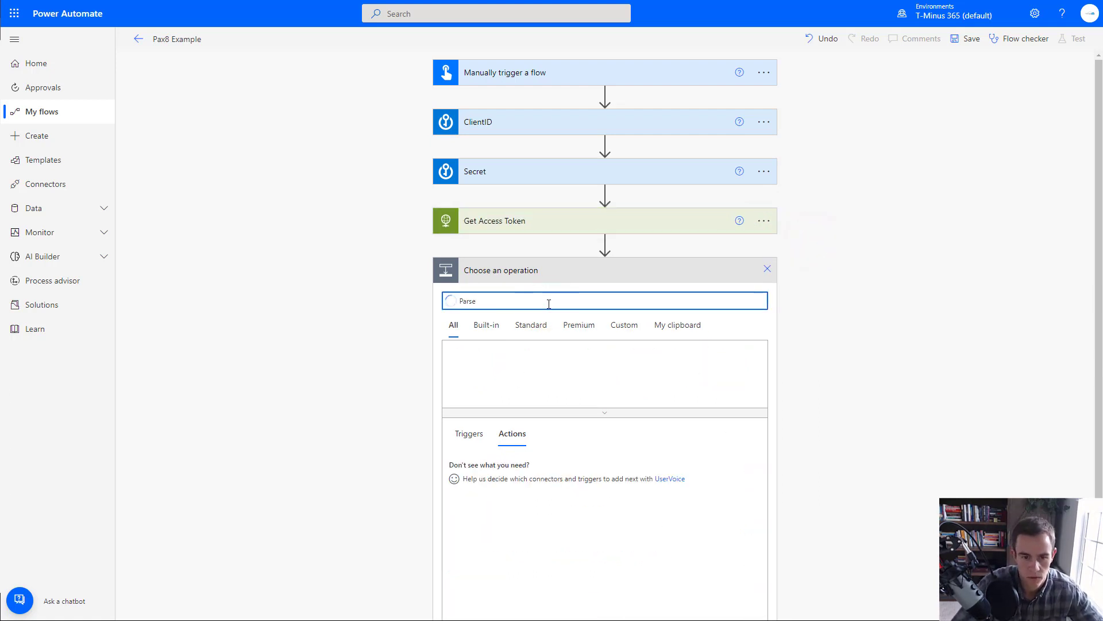
type("e")
left_click(541, 501)
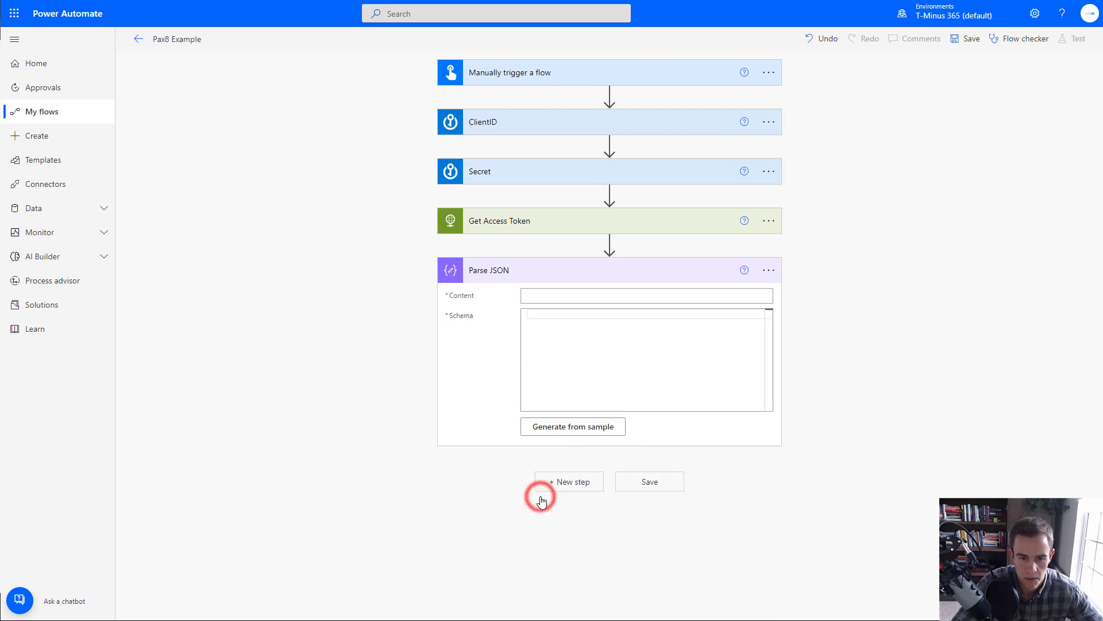
Step: Set the Parse JSON Content to the Body from Get Access Token
left_click(570, 295)
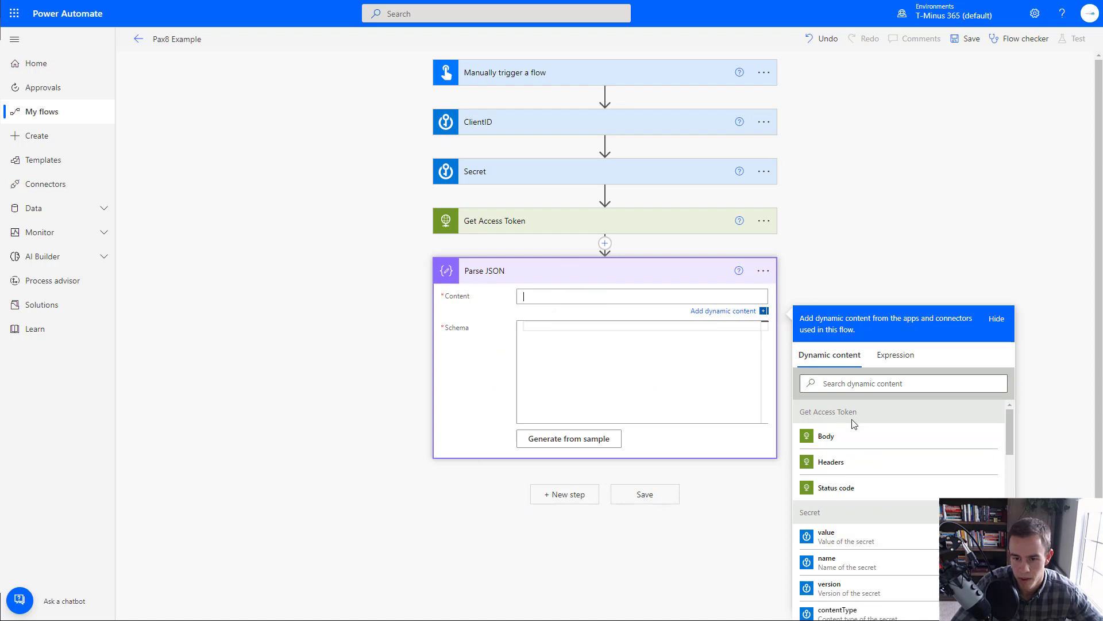
left_click(835, 436)
left_click(581, 372)
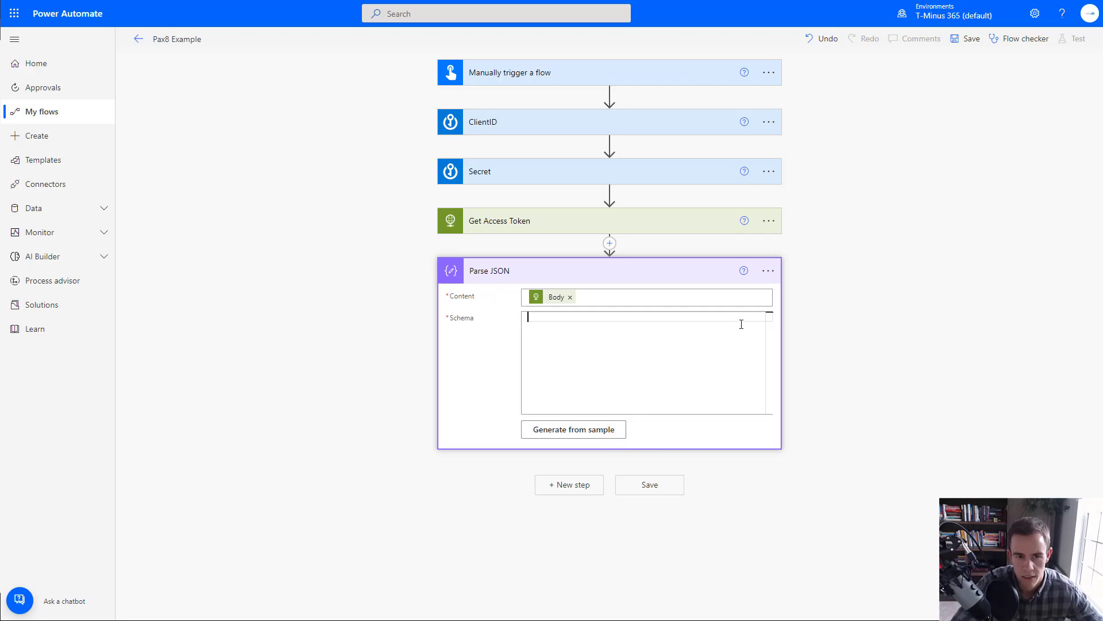
Step: Generate the schema from Pax8's sample token response with access_token, expires_in and token_type
key("ctrl+Tab")
left_click(785, 566)
key("ctrl+c")
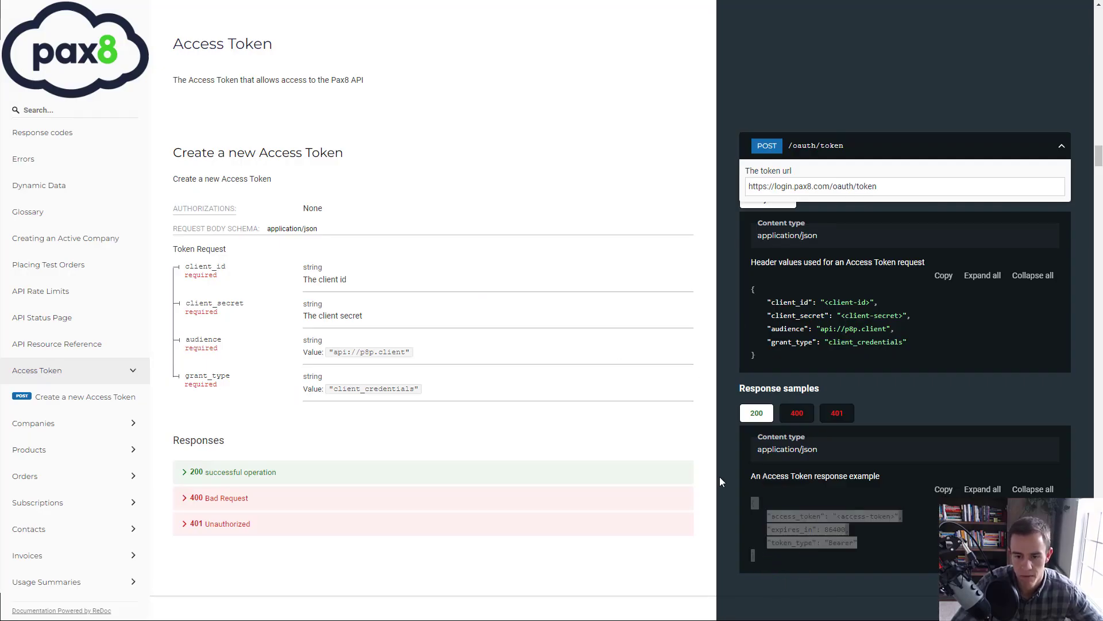
key("ctrl+Tab")
left_click(579, 440)
left_click(452, 286)
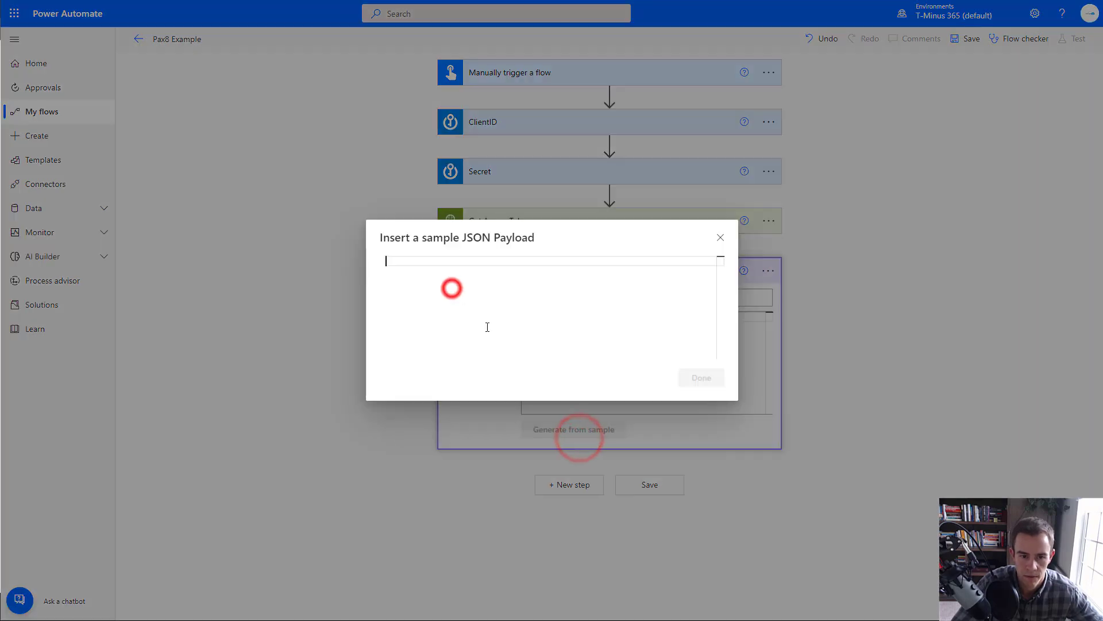
key("ctrl+v")
left_click(688, 390)
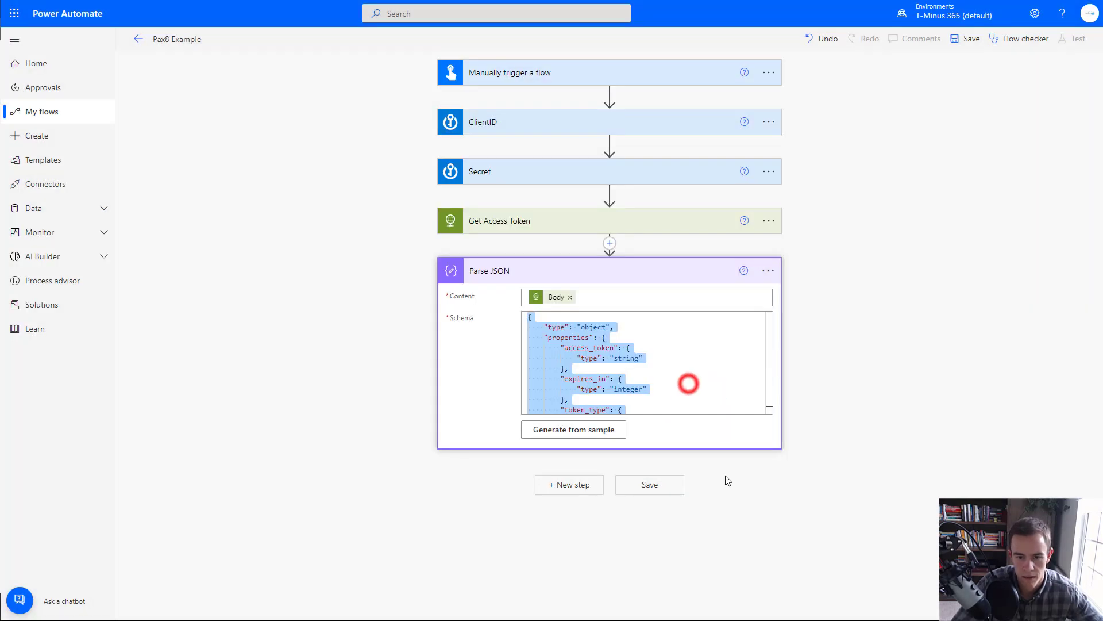
scroll(843, 371, "up", 3)
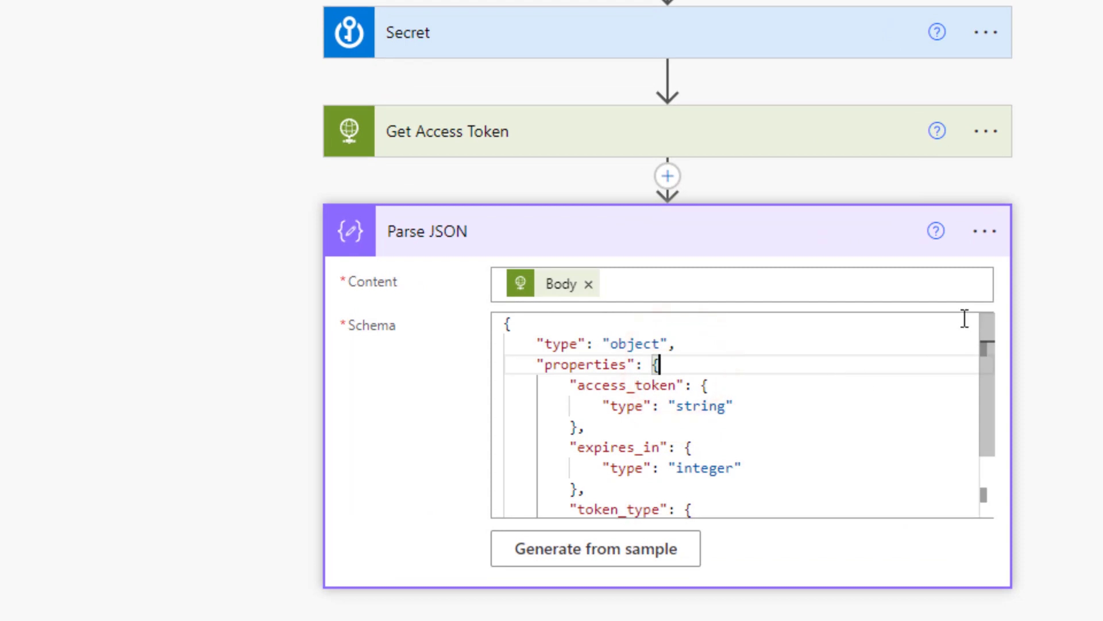
scroll(757, 454, "down", 3)
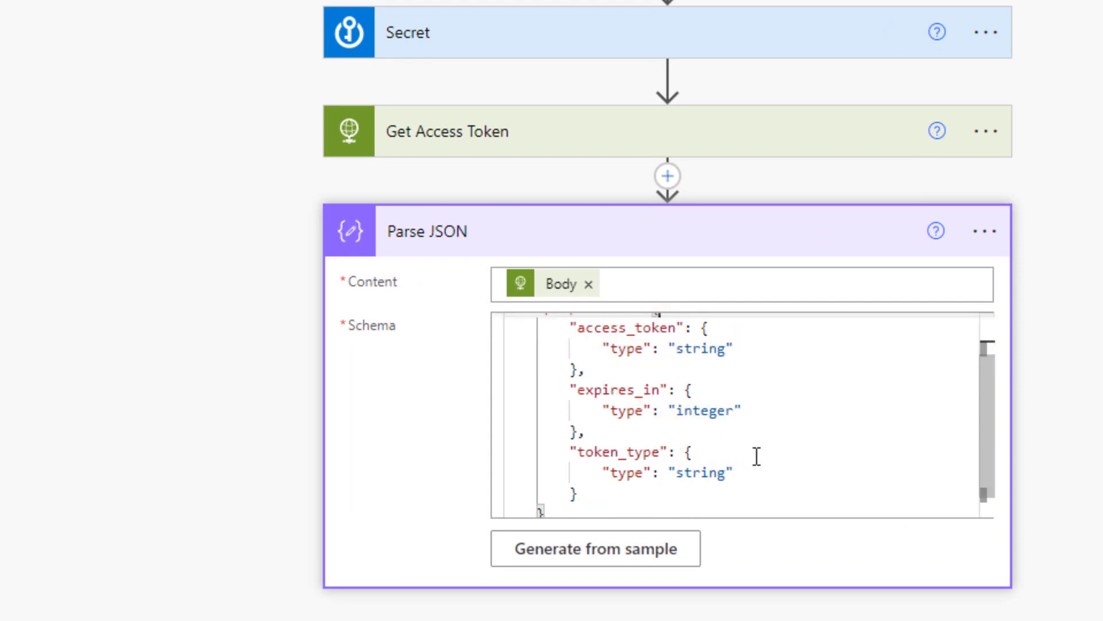
scroll(737, 443, "up", 3)
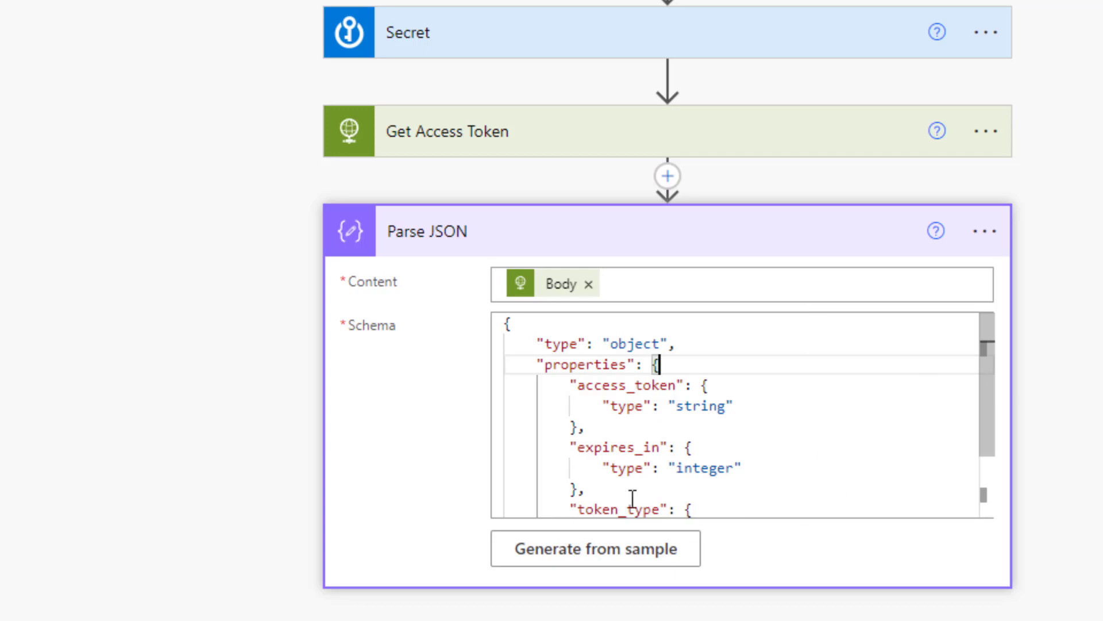
left_click_drag(578, 386, 678, 406)
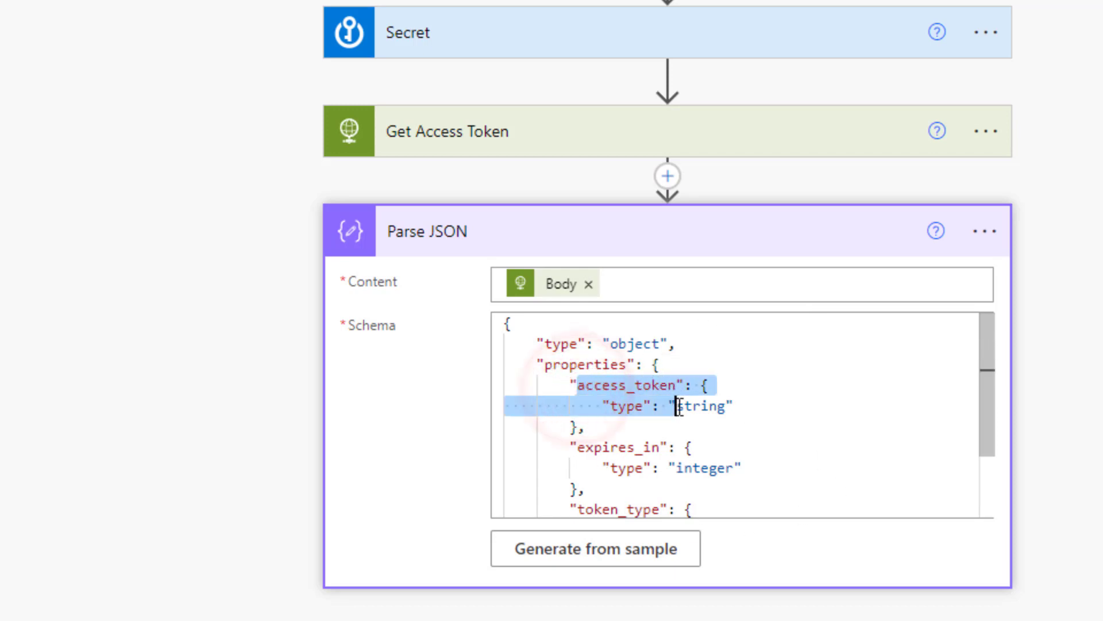
left_click(807, 436)
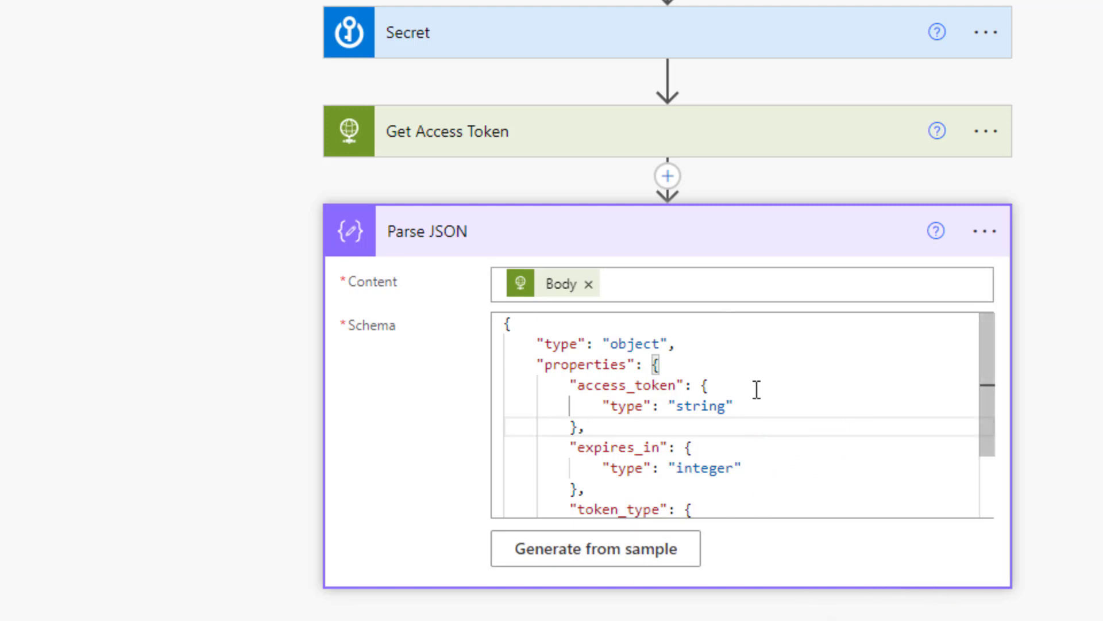
scroll(757, 391, "down", 3)
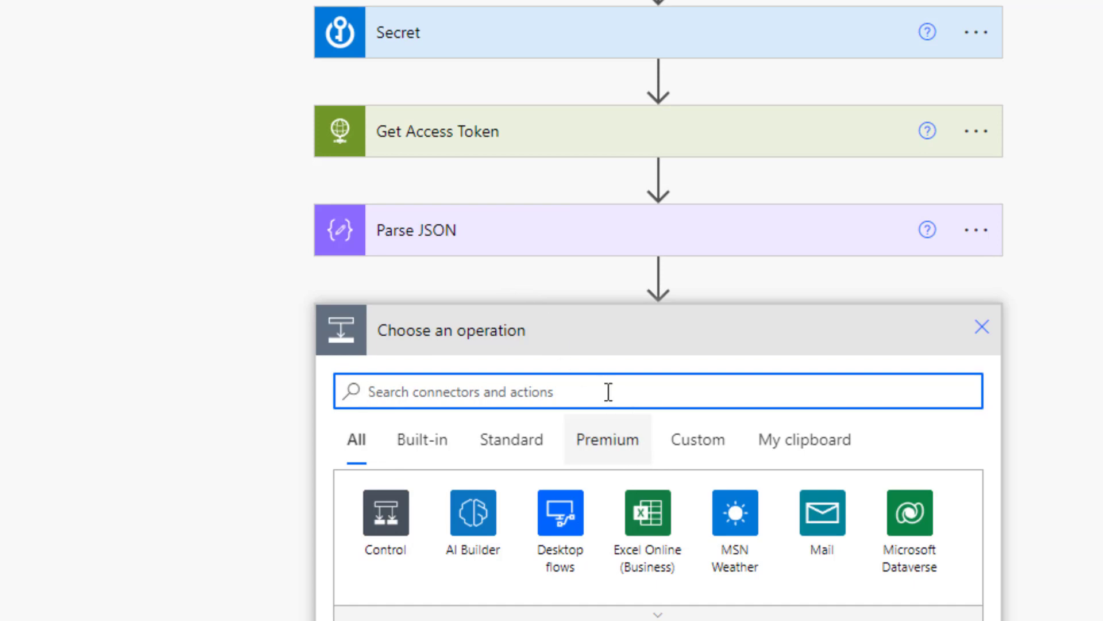
Step: Search 'http' and add a blank HTTP action after Parse JSON
type("http")
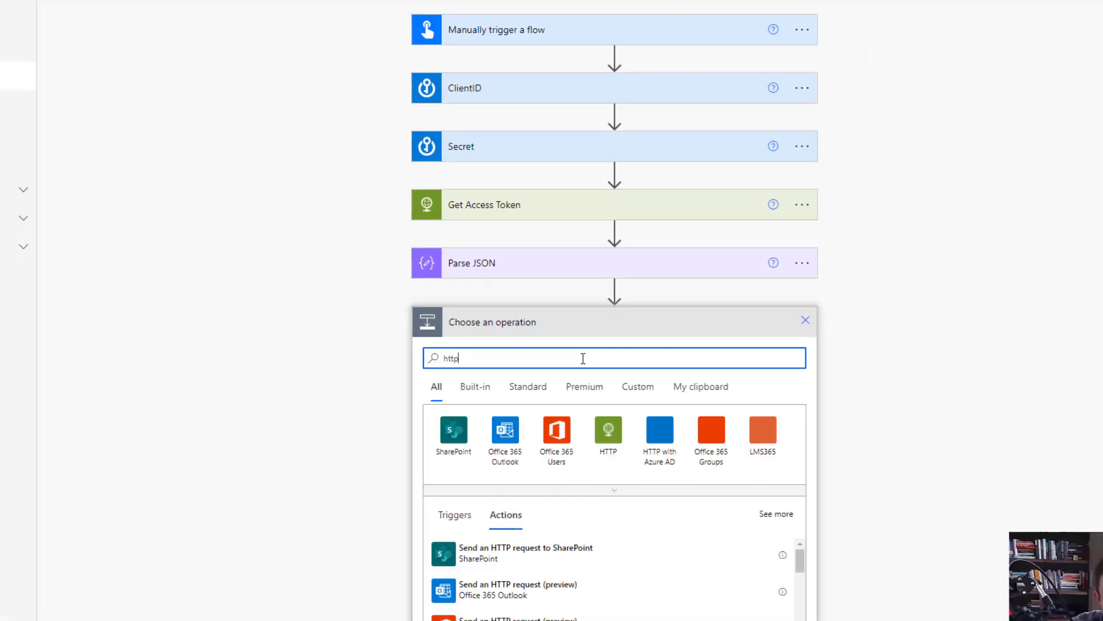
left_click(596, 414)
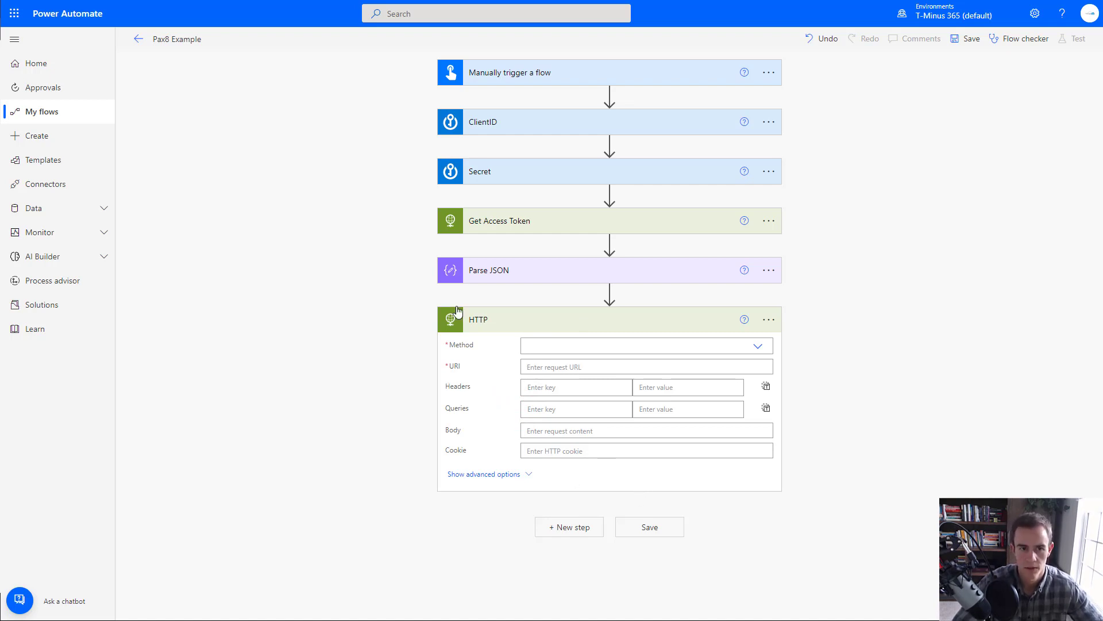
key("ctrl+Tab")
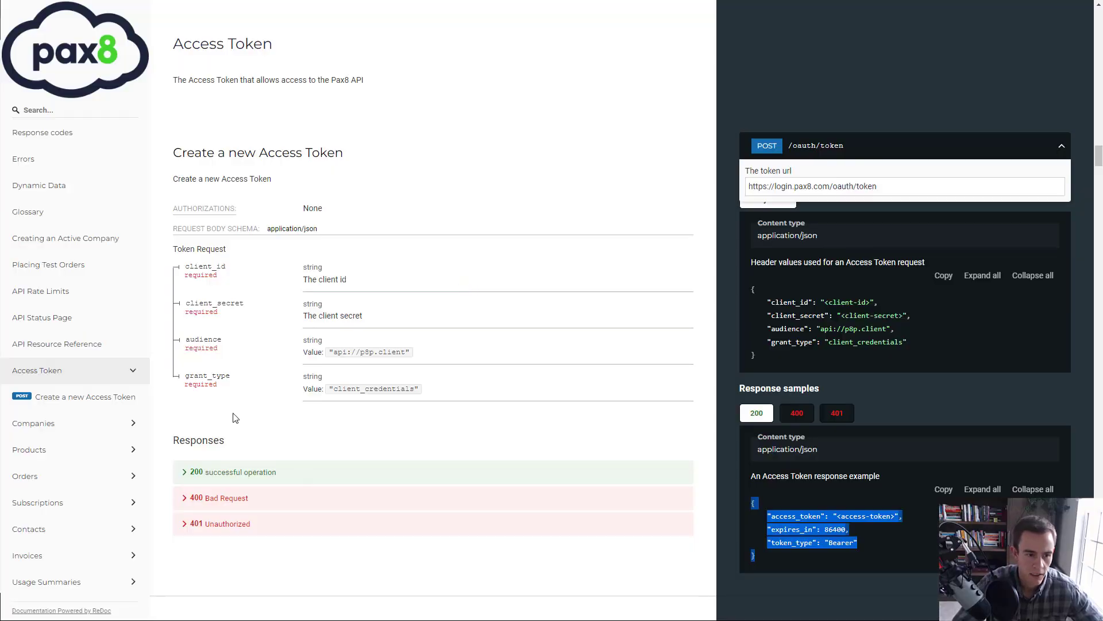
left_click(94, 424)
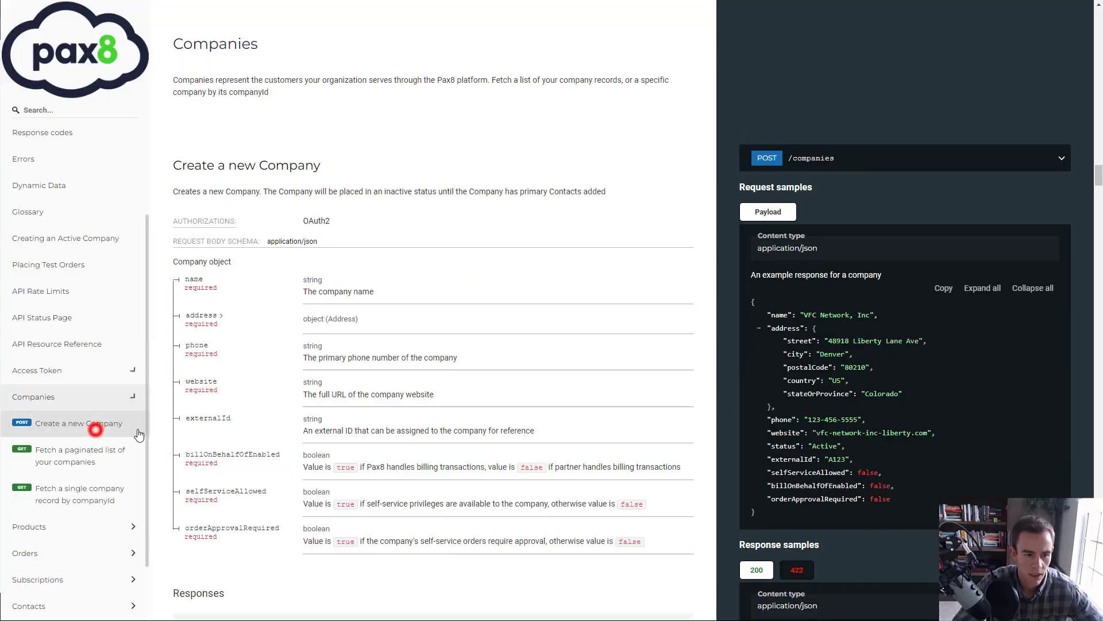
left_click(93, 466)
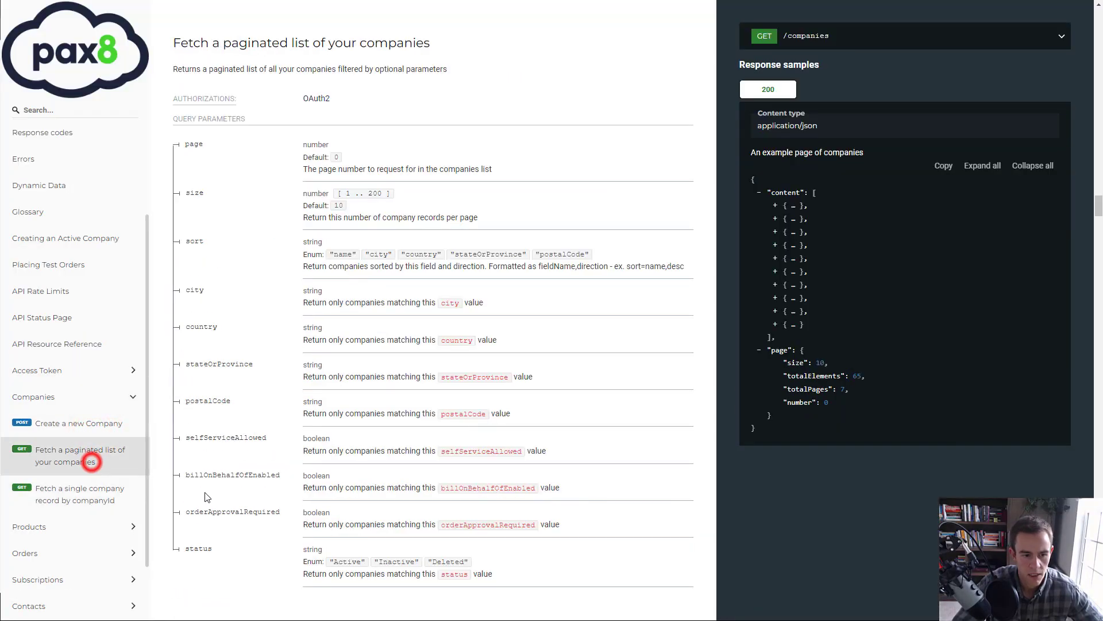
left_click(844, 36)
left_click(895, 67)
key("ctrl+c")
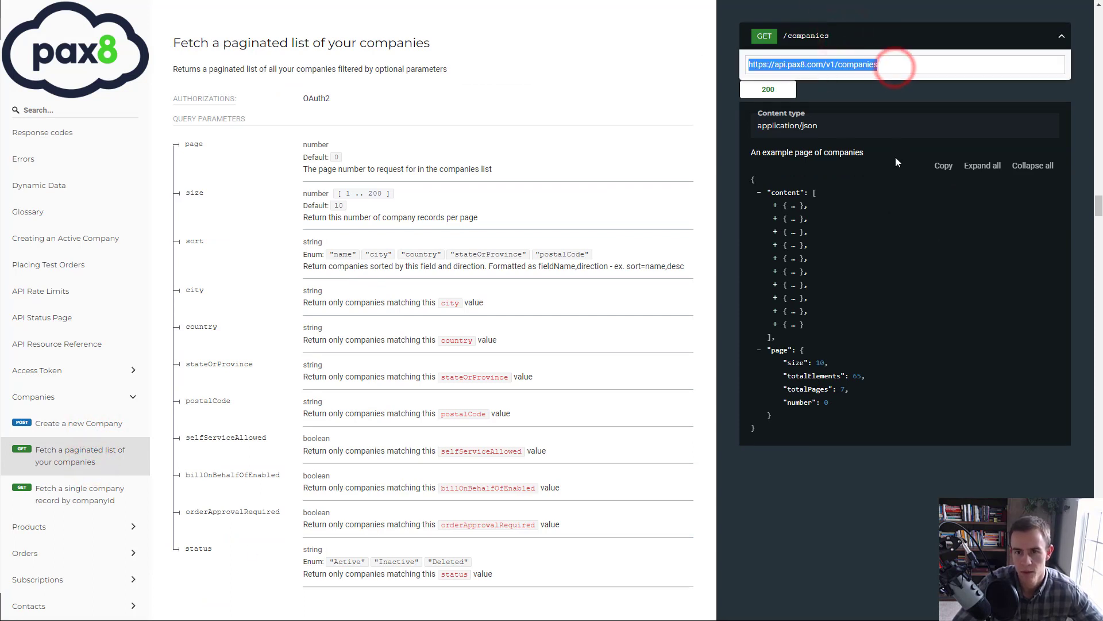
key("alt+Tab")
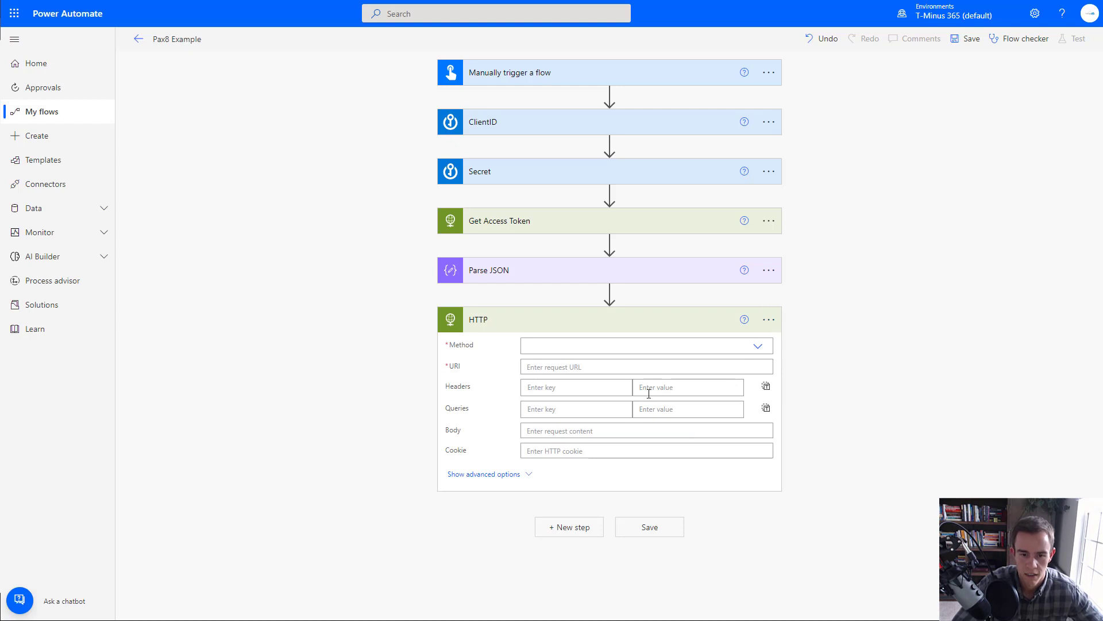
left_click(603, 345)
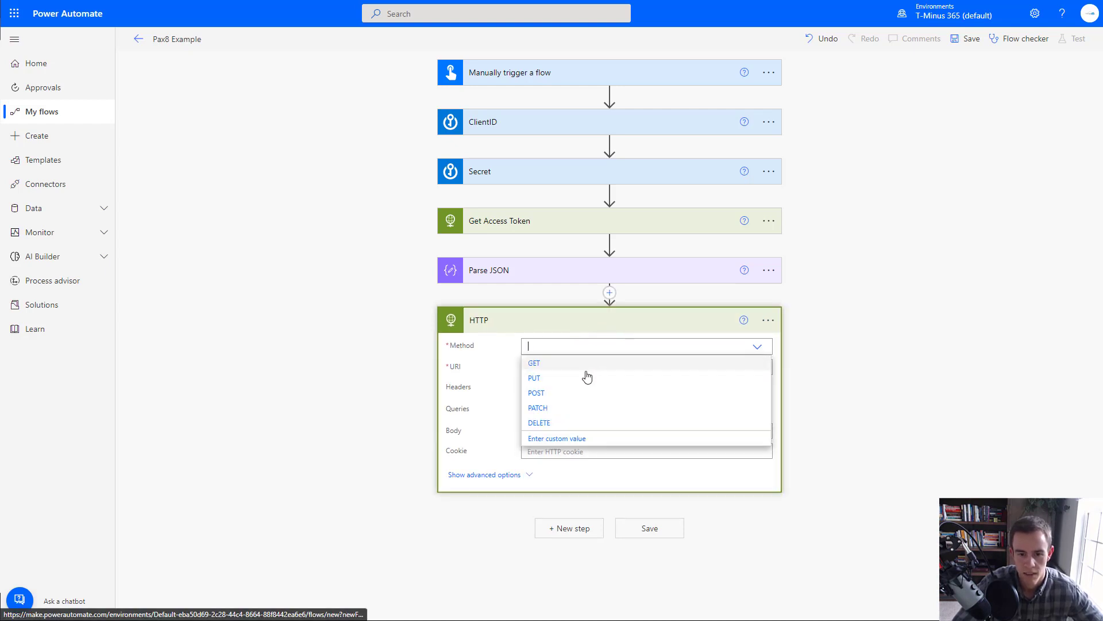
left_click(550, 364)
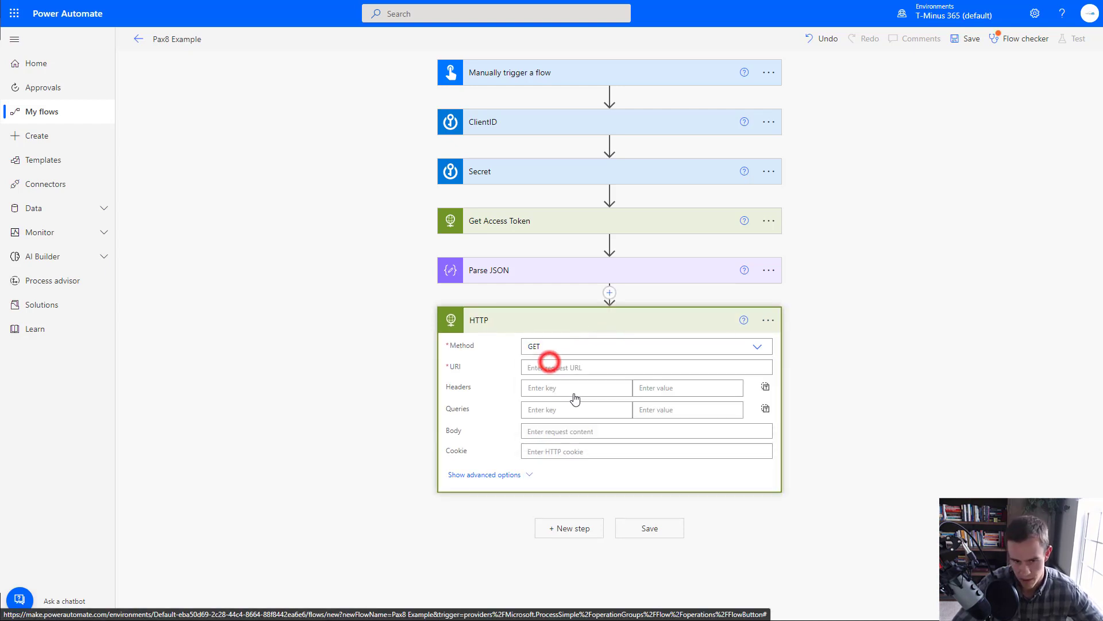
left_click(553, 371)
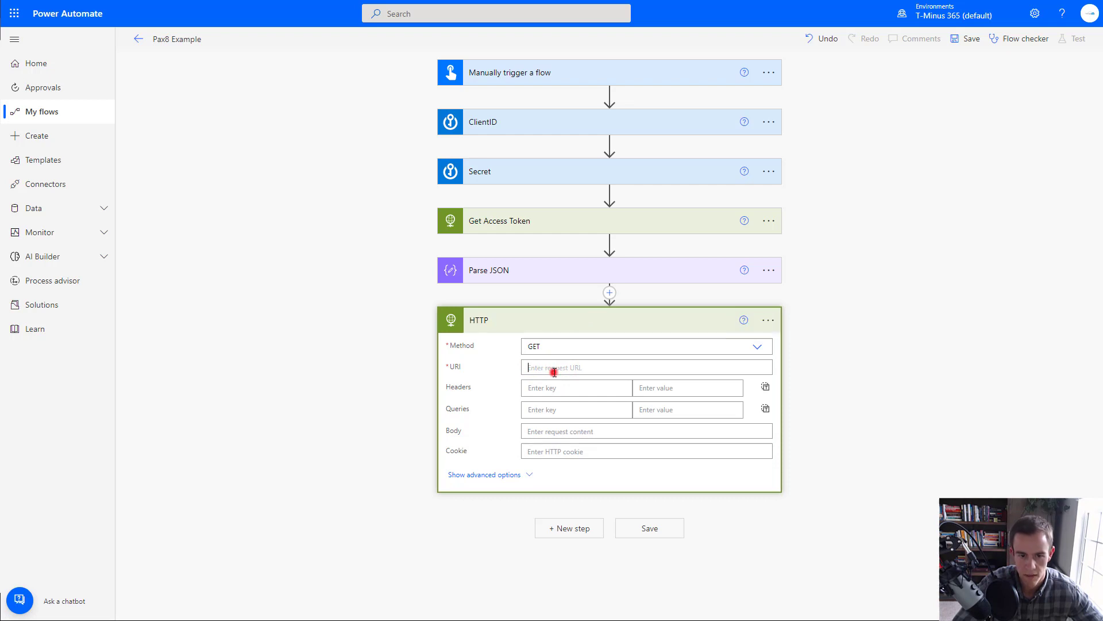
key("ctrl+v")
left_click(488, 395)
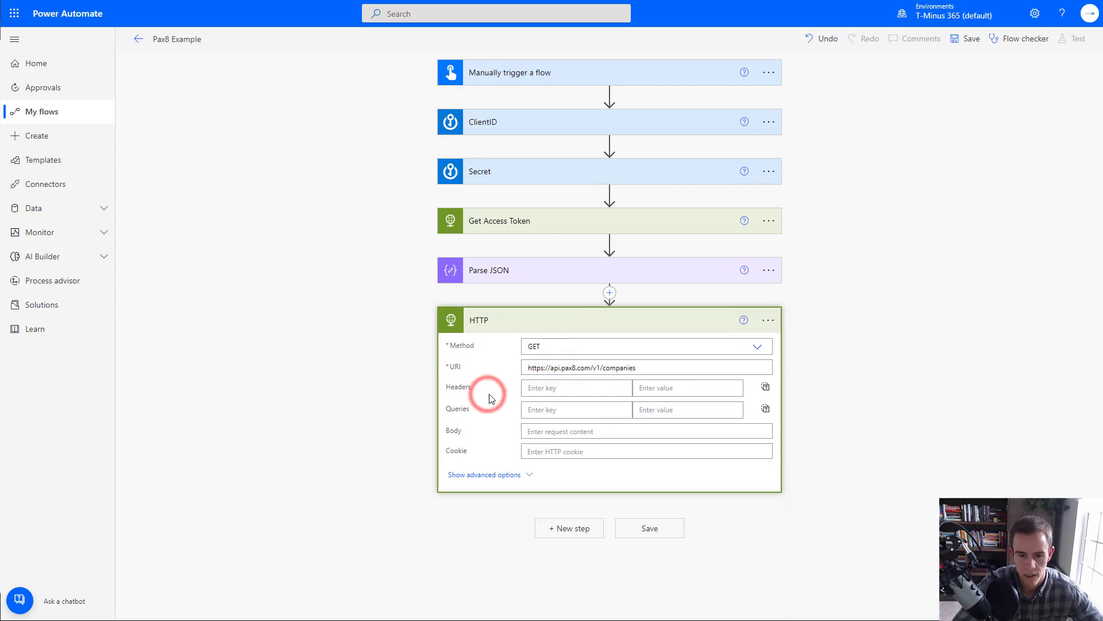
Step: Add a Content-Type header with value application/json
left_click(600, 385)
type("Content")
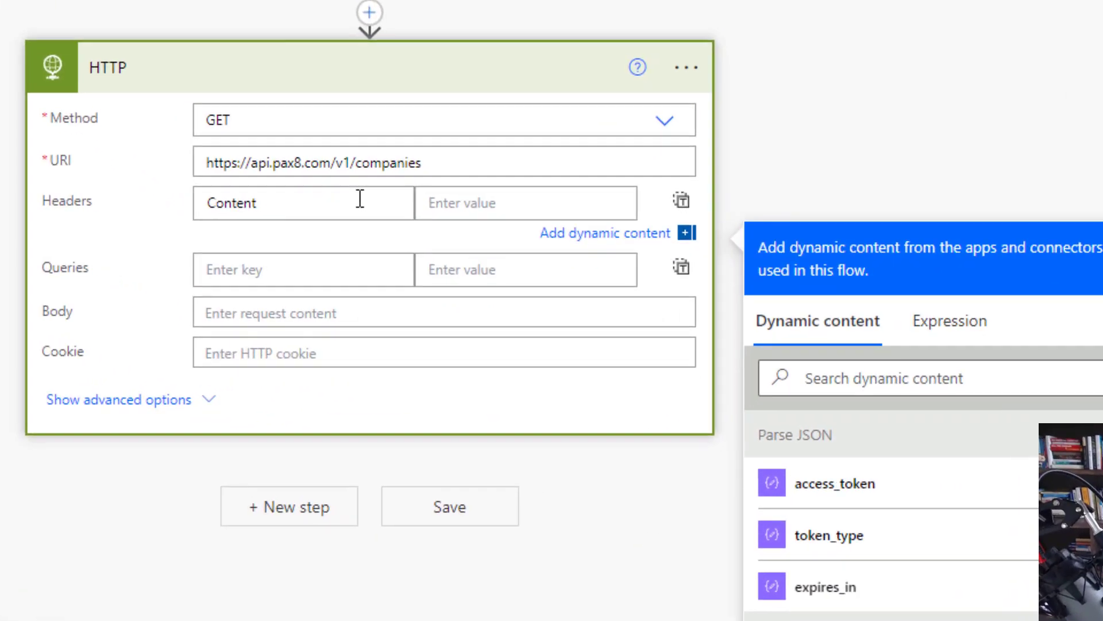
type("-T")
key("BackSpace")
type("Type")
key("Tab")
type("appl")
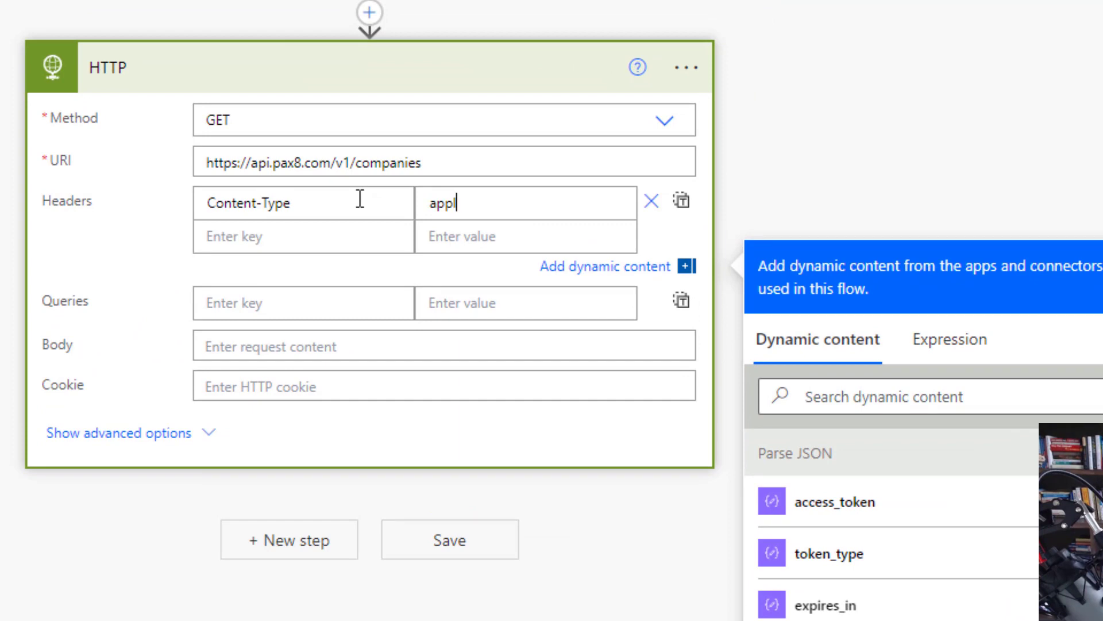
type("ication/json")
key("Tab")
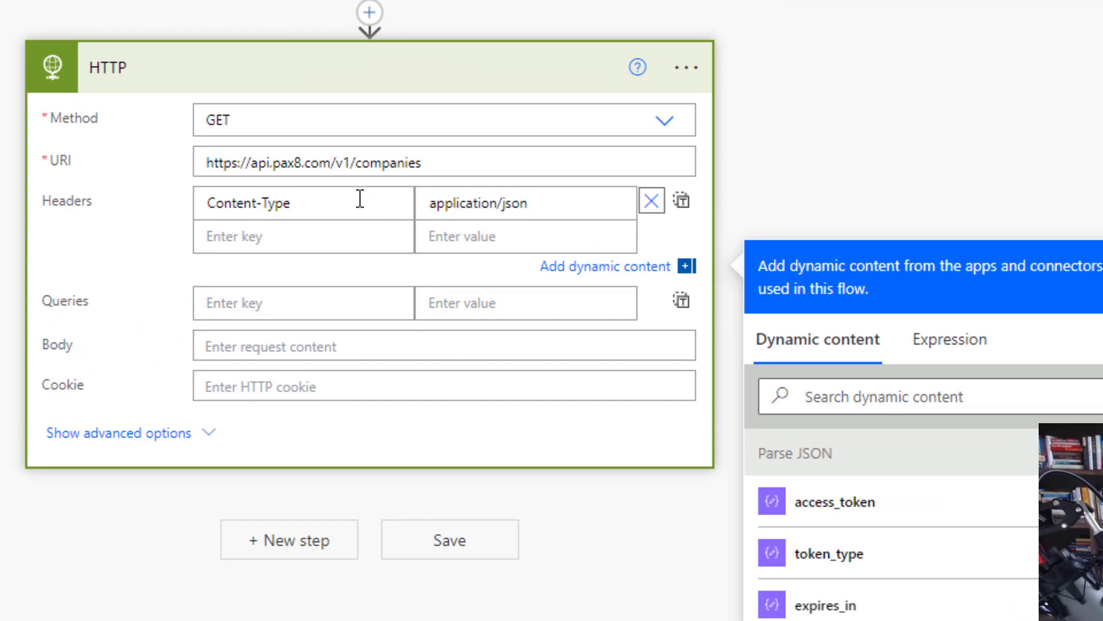
Step: Add an Authorization header with value 'Bearer' plus the parsed access_token, and check the headers
left_click(330, 237)
type("Au")
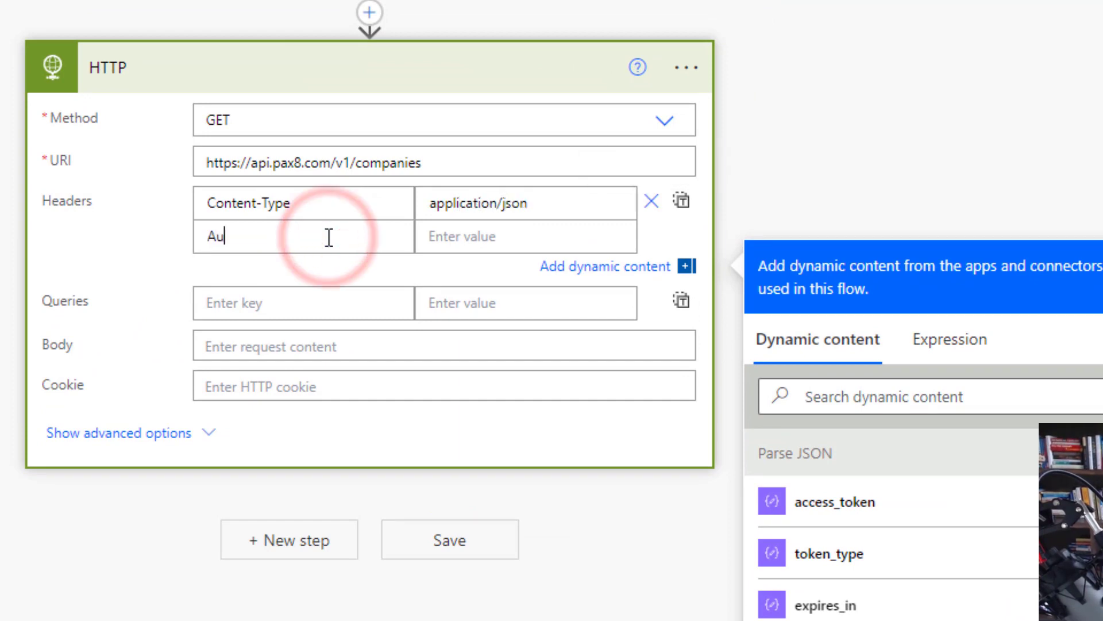
type("thorization")
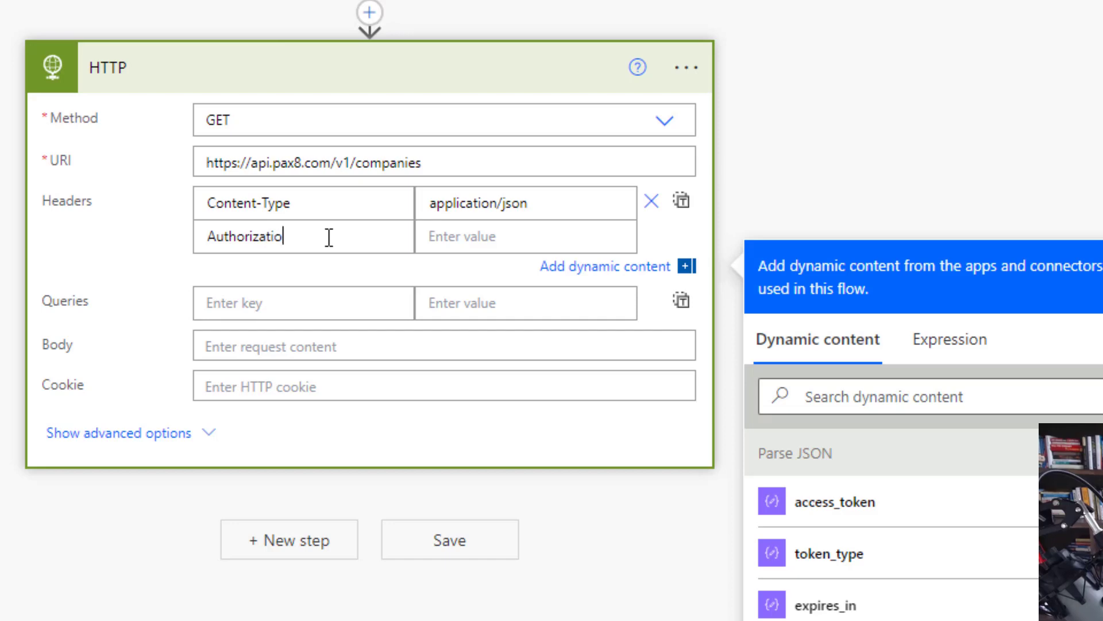
key("Tab")
type("Beare")
key("BackSpace")
key("BackSpace")
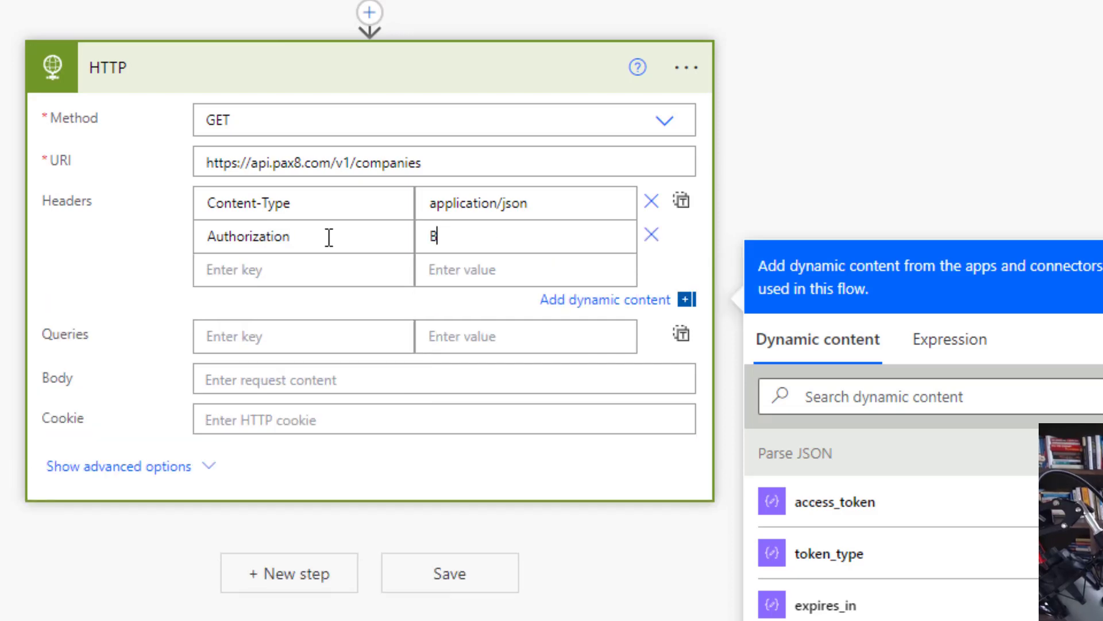
type("earer")
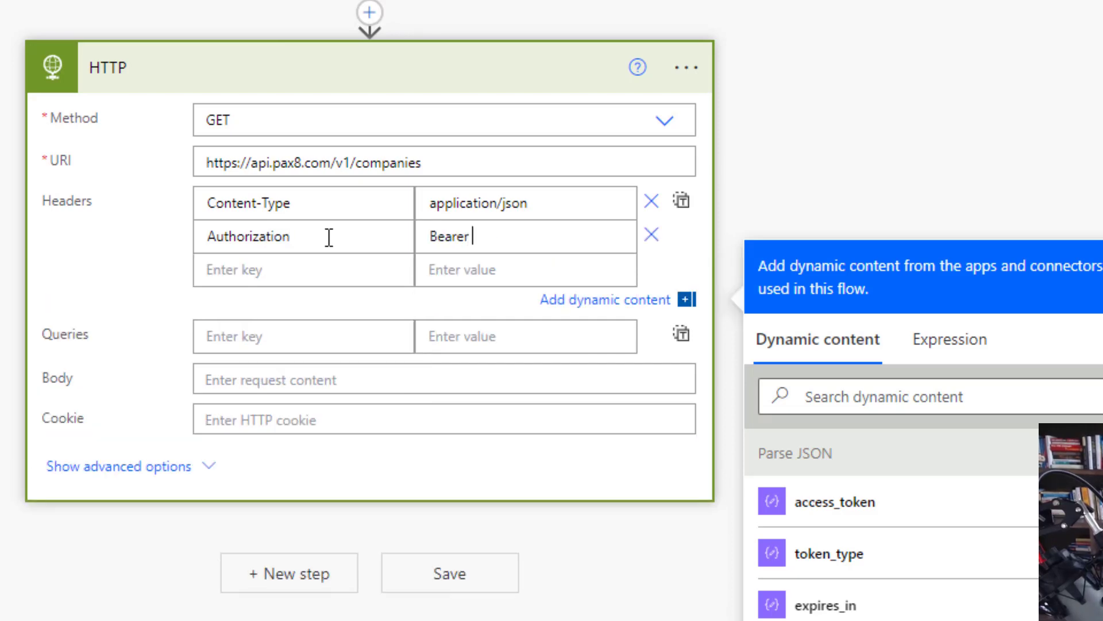
left_click(804, 515)
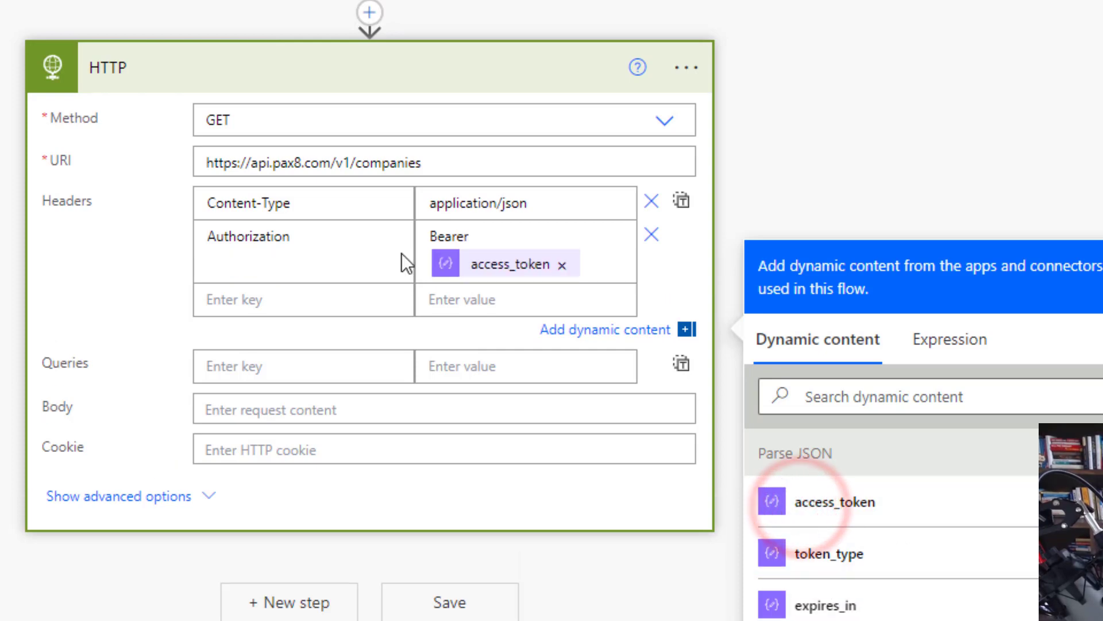
left_click(682, 202)
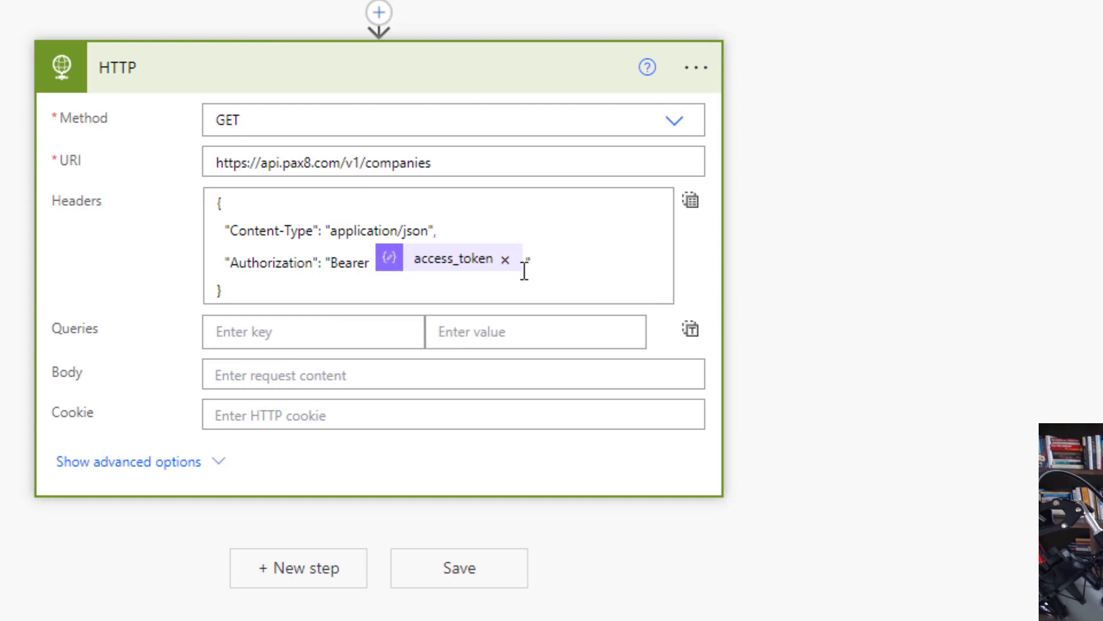
left_click(702, 203)
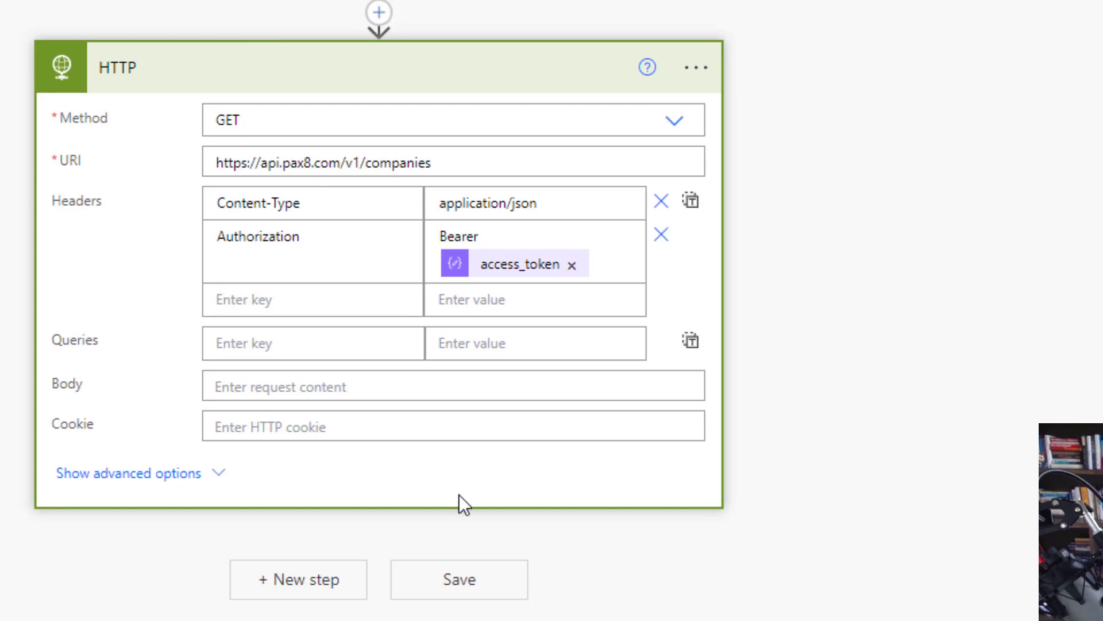
Step: Save the Pax8 Example flow, then run a manual test, confirming the connections
left_click(473, 580)
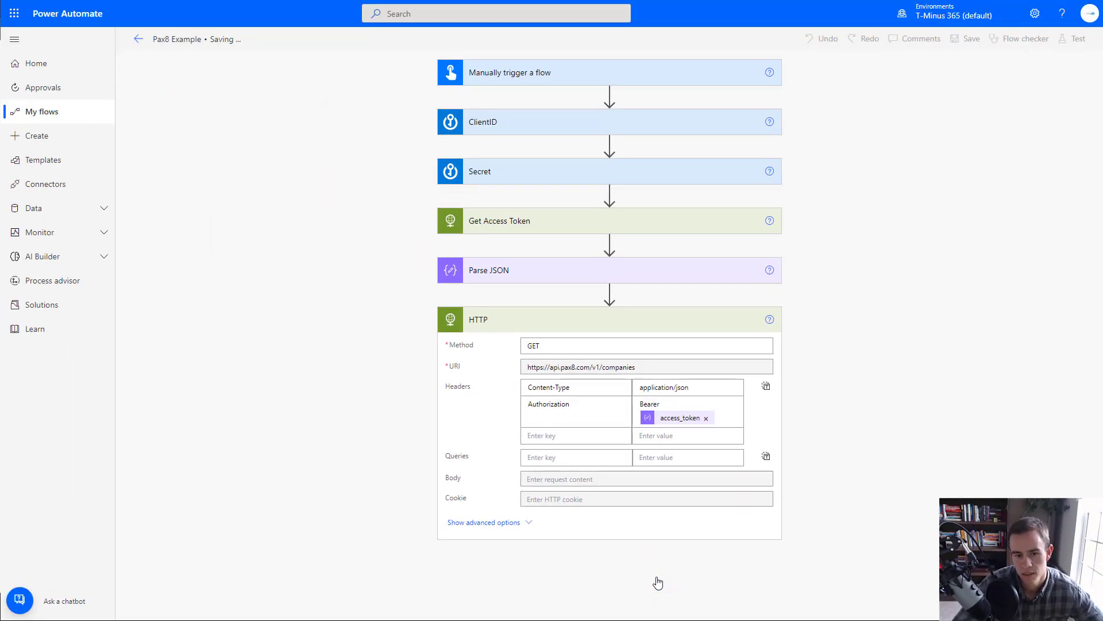
left_click(1081, 41)
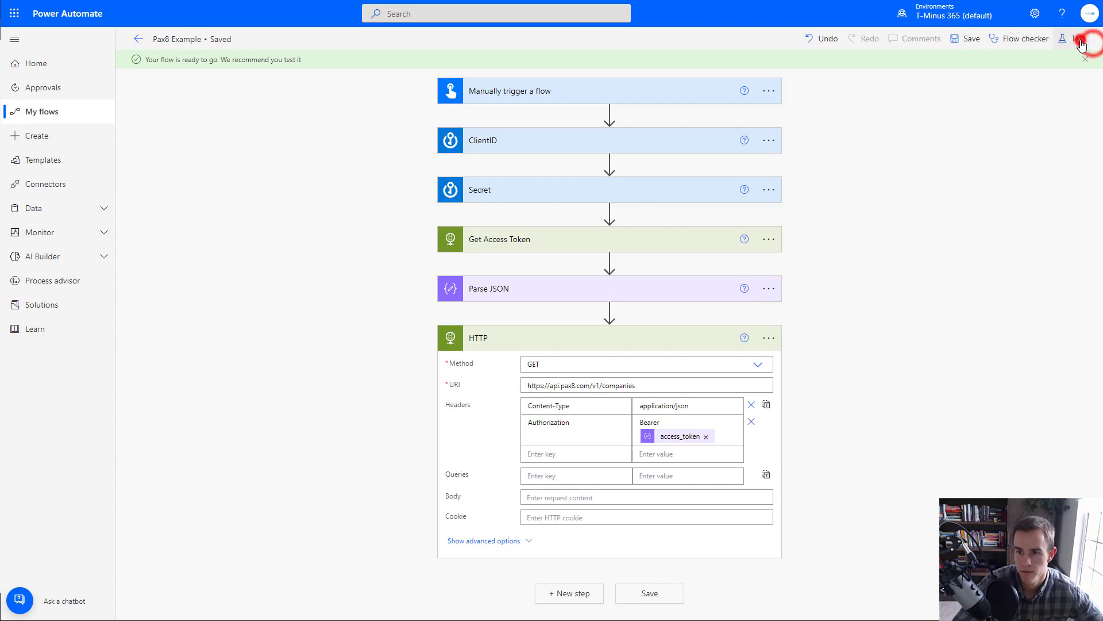
left_click(980, 79)
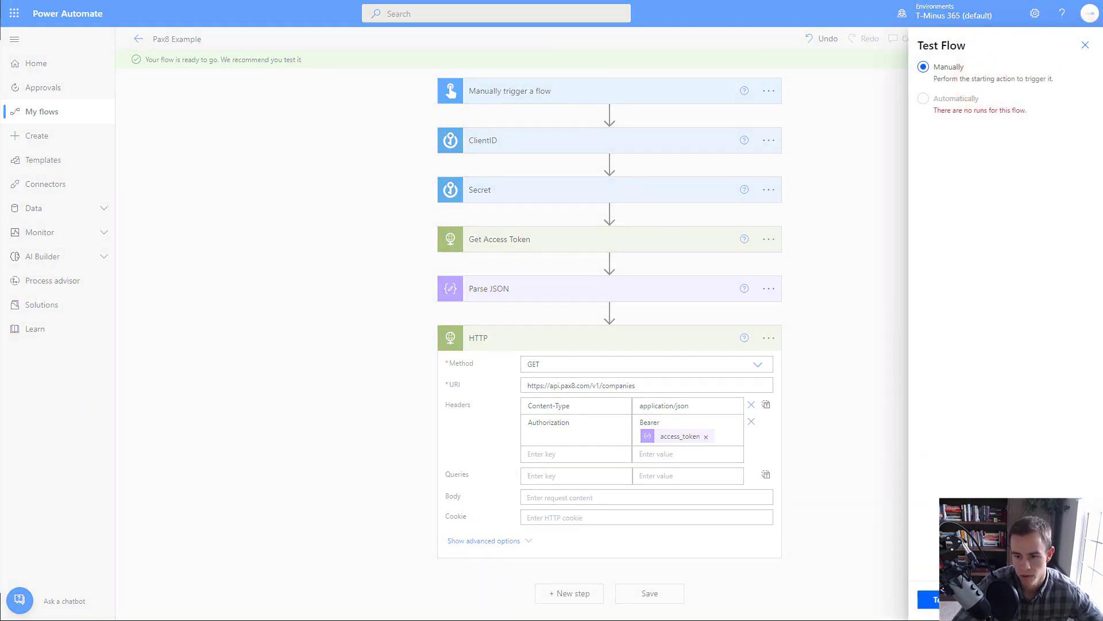
left_click(931, 600)
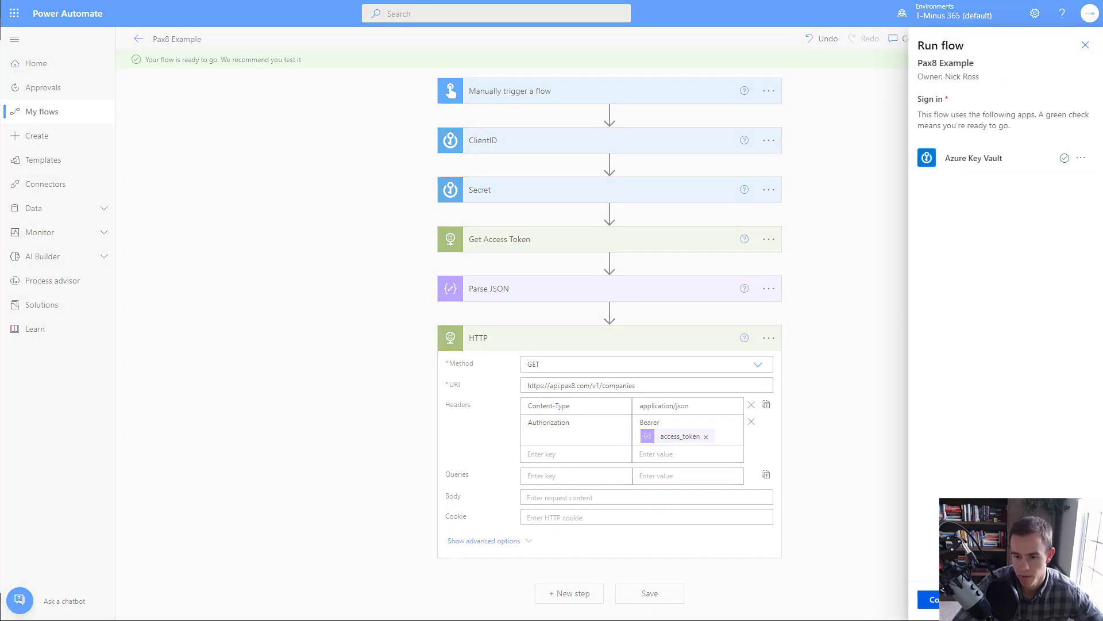
left_click(931, 599)
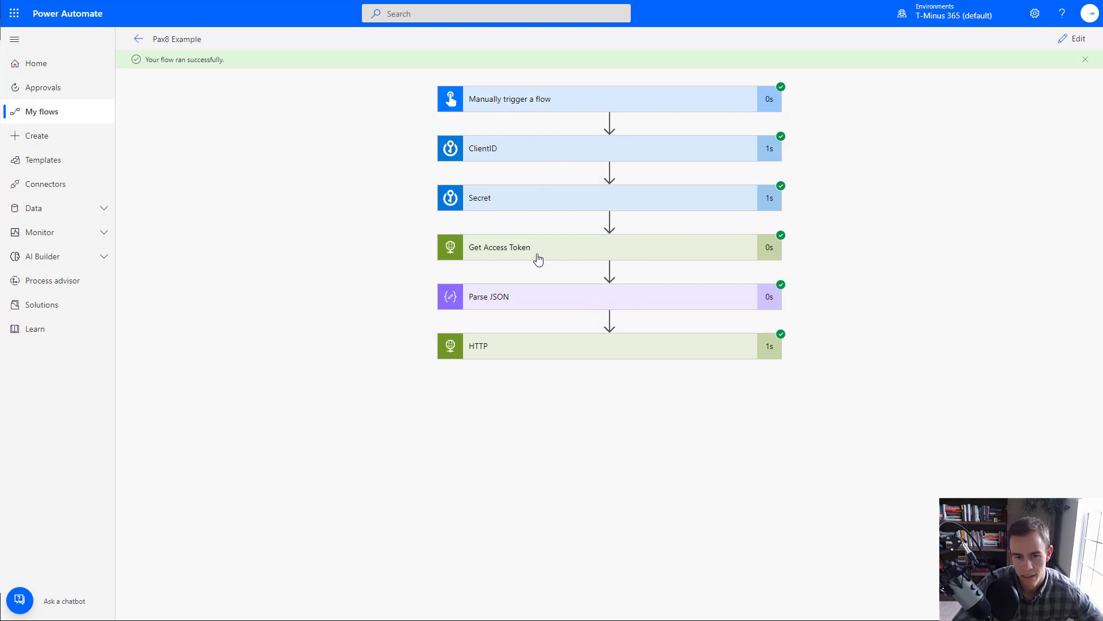
Step: Expand the HTTP step's run details and review its GET inputs and 200 status output
left_click(562, 350)
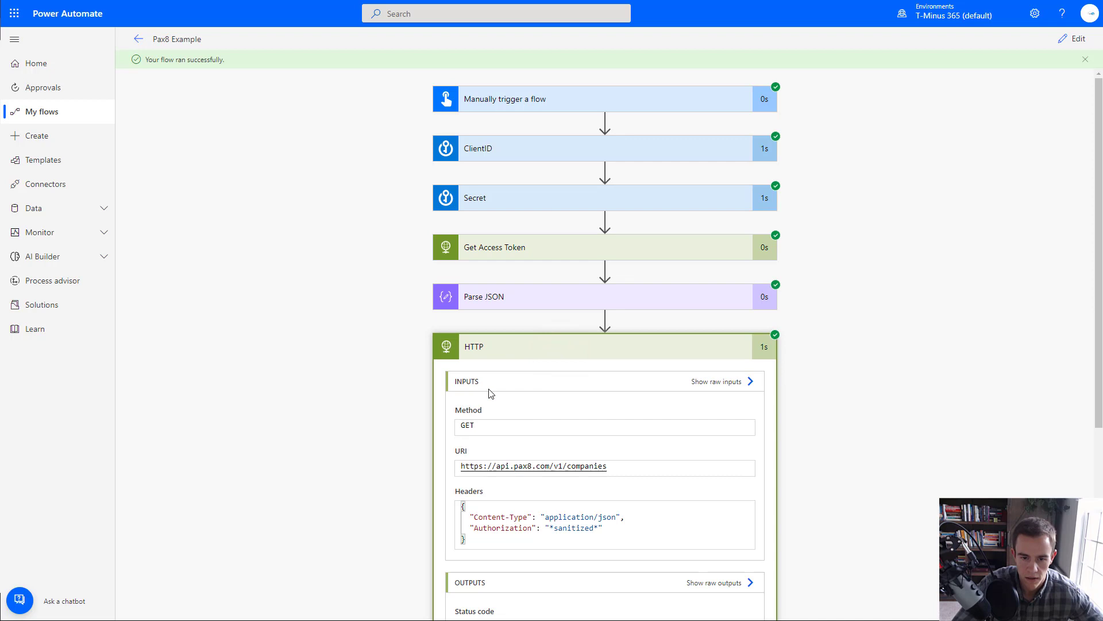
scroll(490, 392, "down", 2)
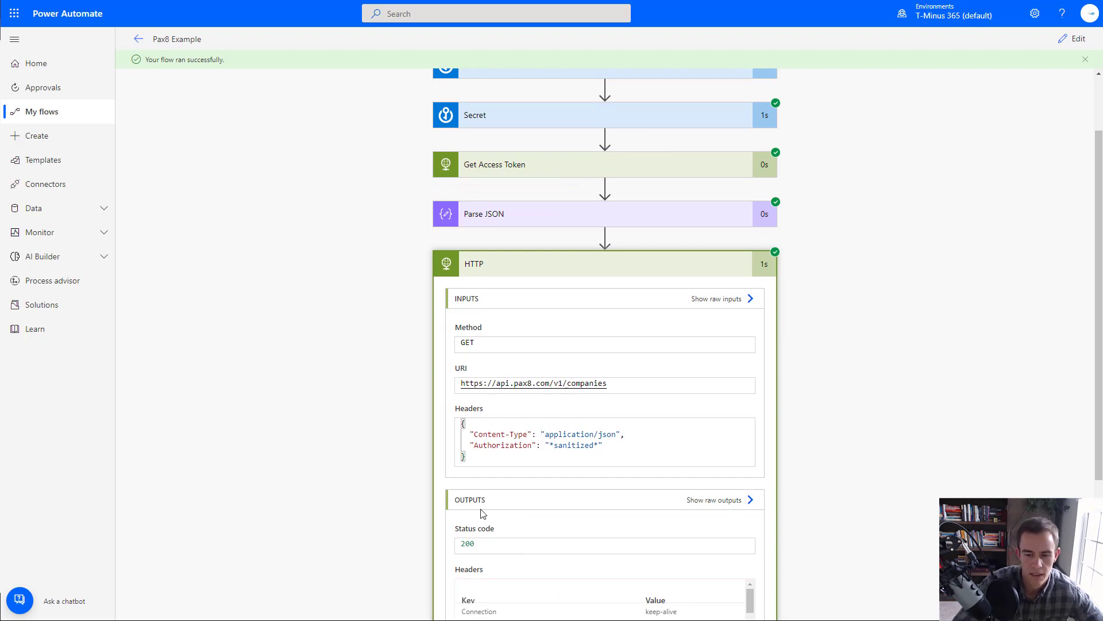
scroll(483, 513, "down", 5)
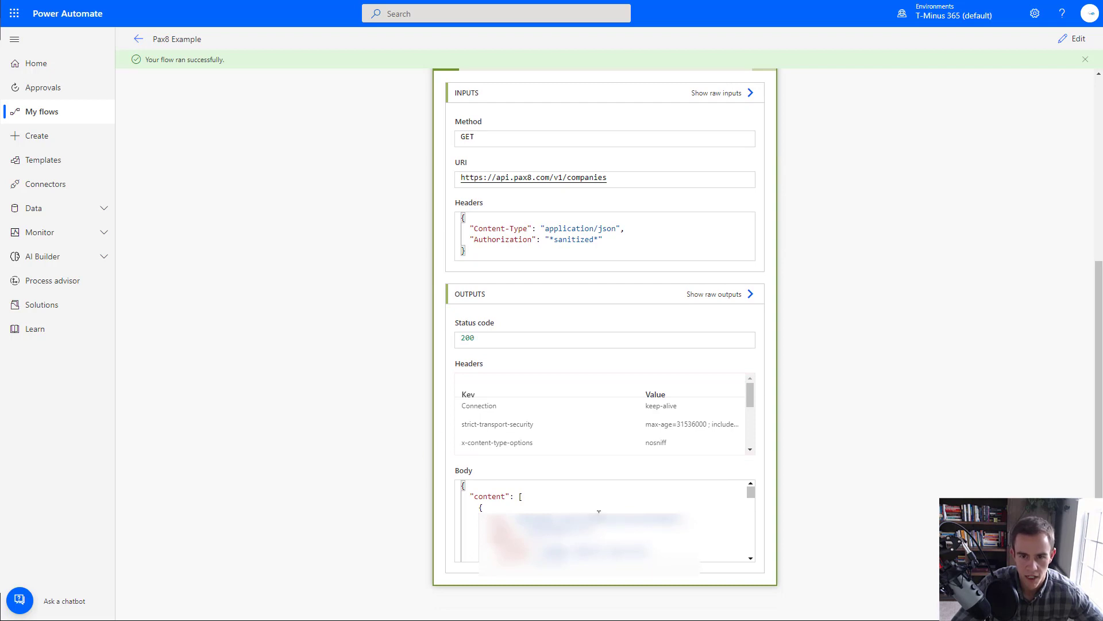
scroll(835, 537, "up", 5)
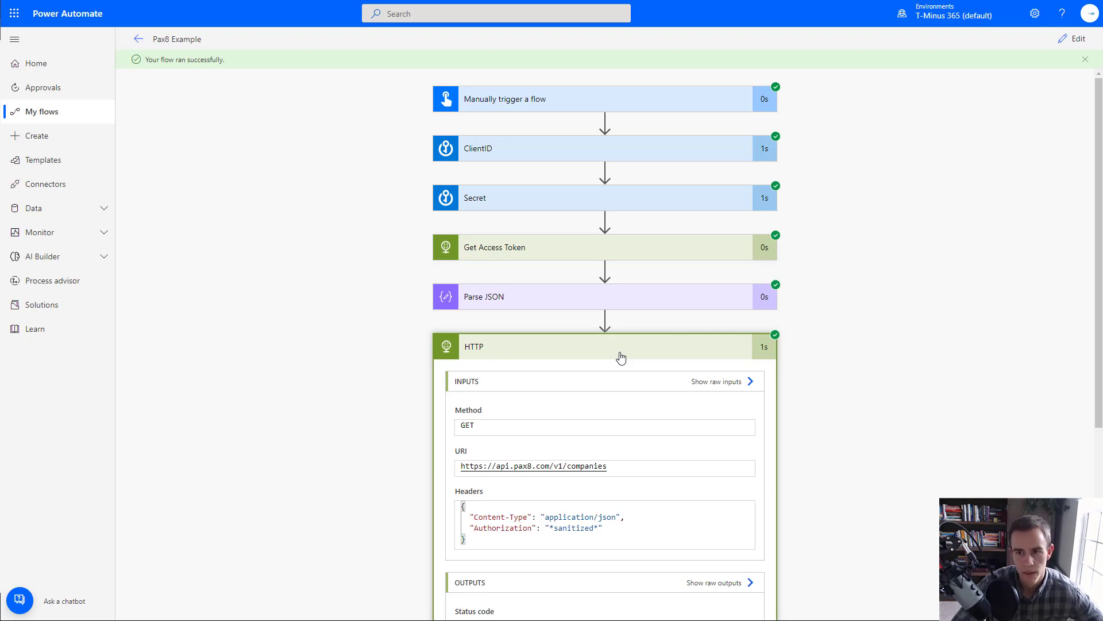
Step: Collapse the HTTP step's run details back to the run overview
left_click(622, 351)
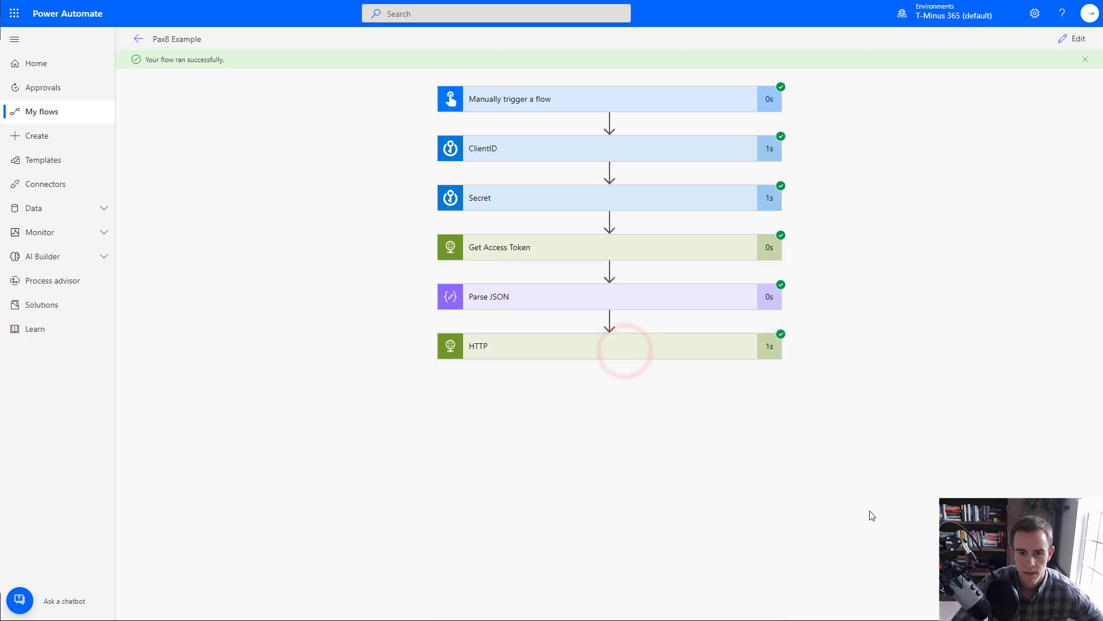